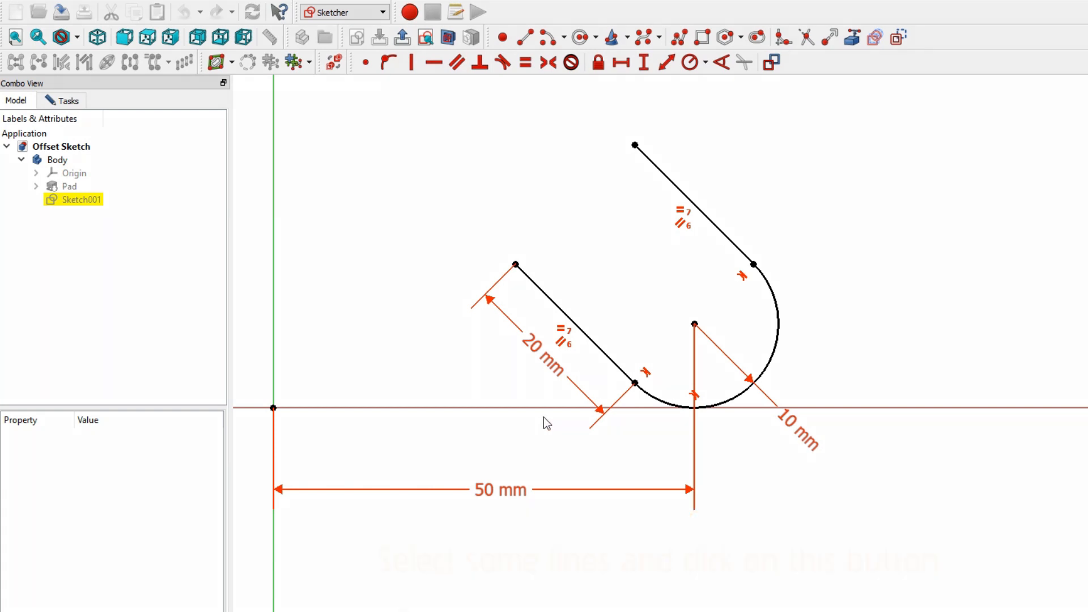
- Clone the U-profile's two lines and arc about 9.1 mm at about 29°, and move the clone clear of the original
left_click(597, 346)
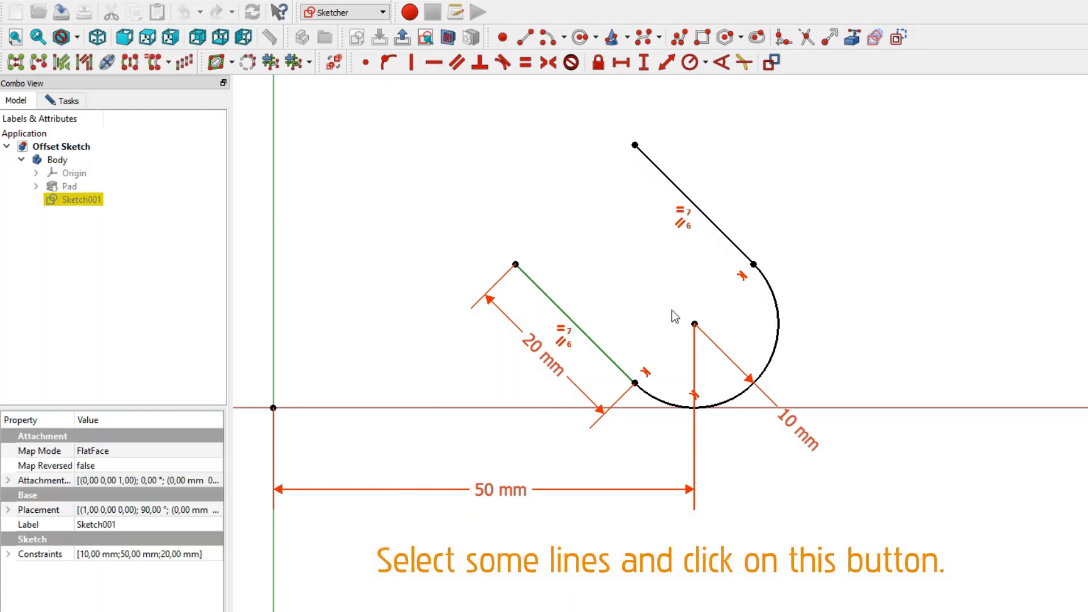
left_click(768, 288)
left_click(742, 253)
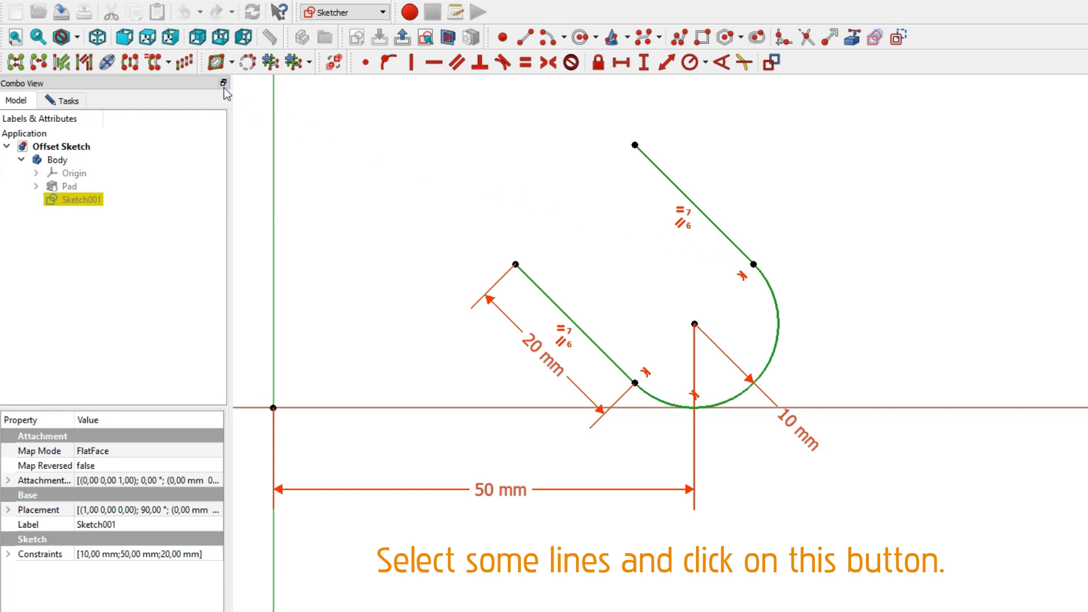
left_click(168, 63)
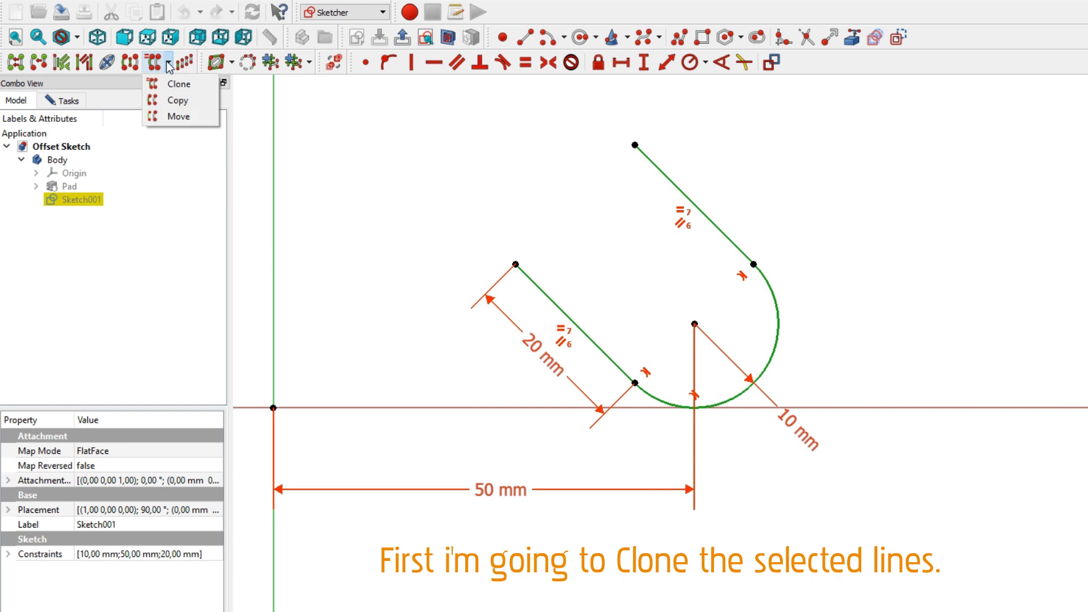
left_click(190, 84)
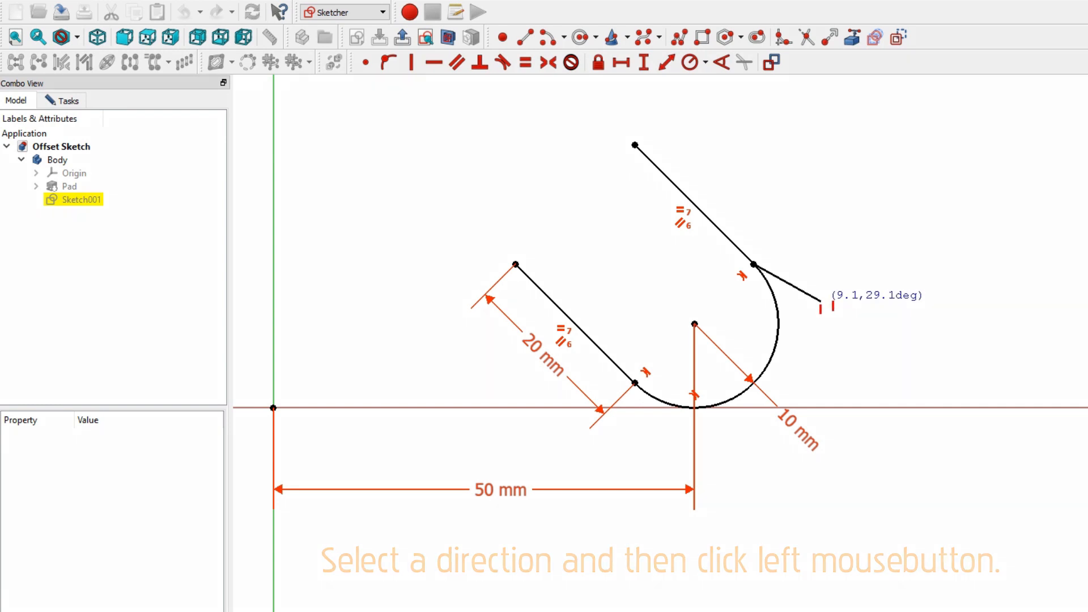
left_click(821, 300)
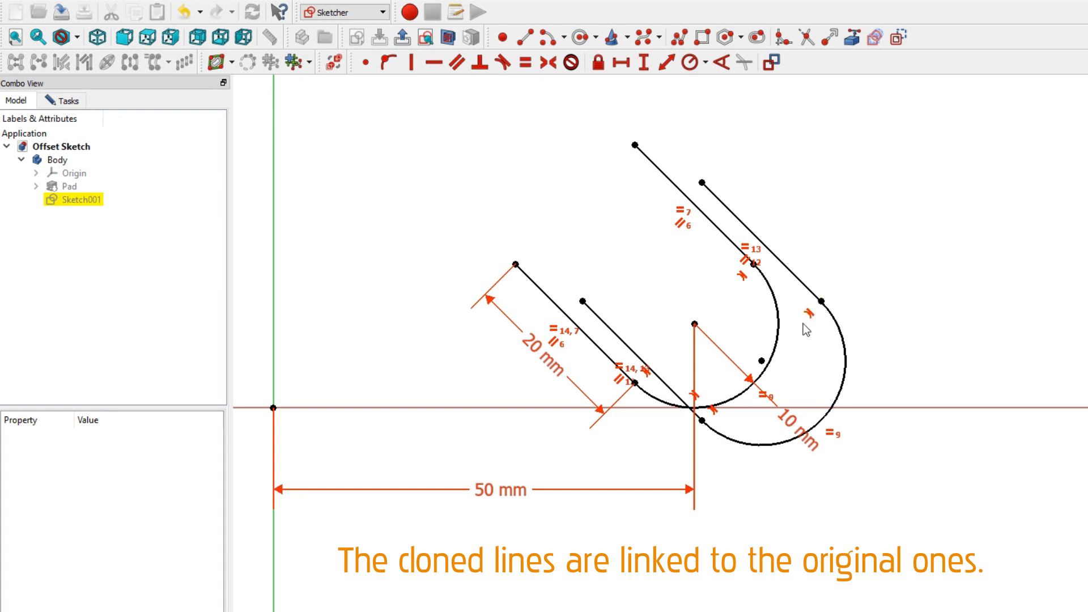
mouse_move(762, 362)
left_mouse_down()
mouse_move(830, 366)
mouse_move(929, 323)
mouse_move(969, 287)
left_mouse_up()
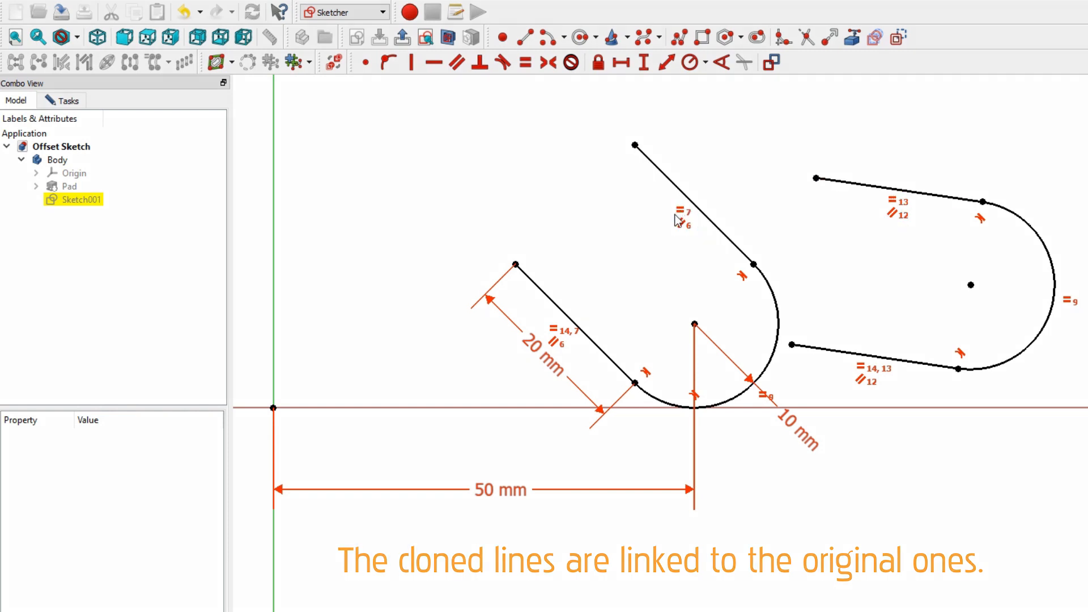
- Set the original profile's line length to 15 mm and its arc radius to 5 mm
double_click(560, 366)
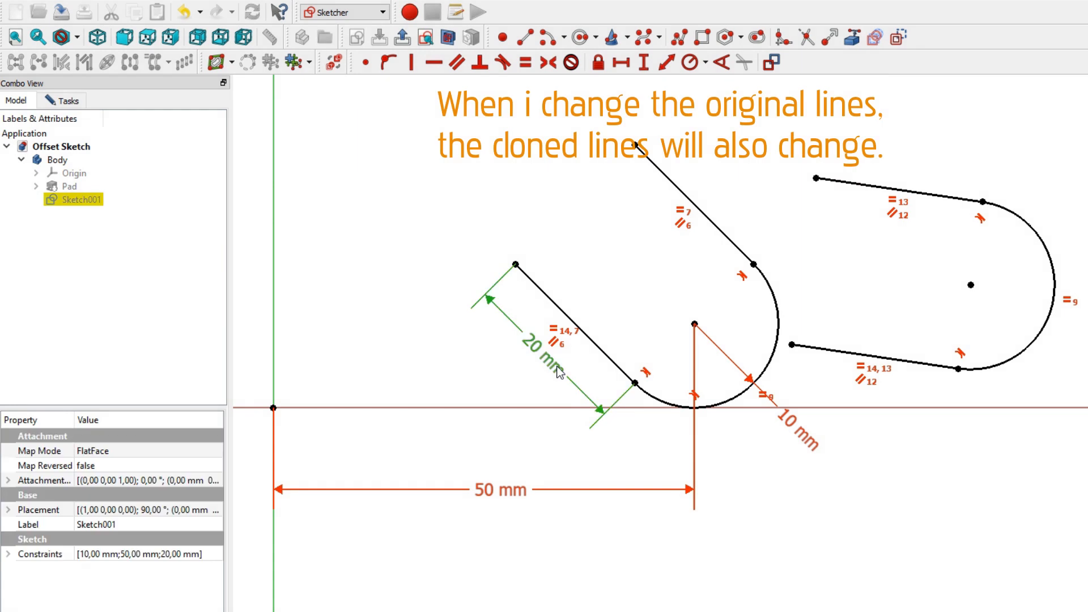
type("15mm")
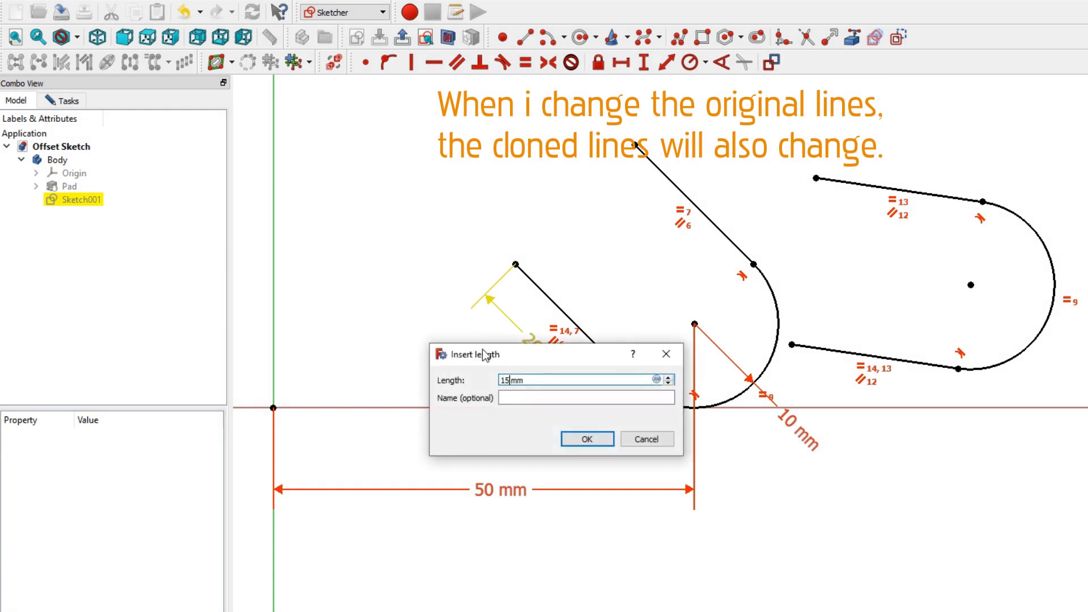
type("5")
key("Return")
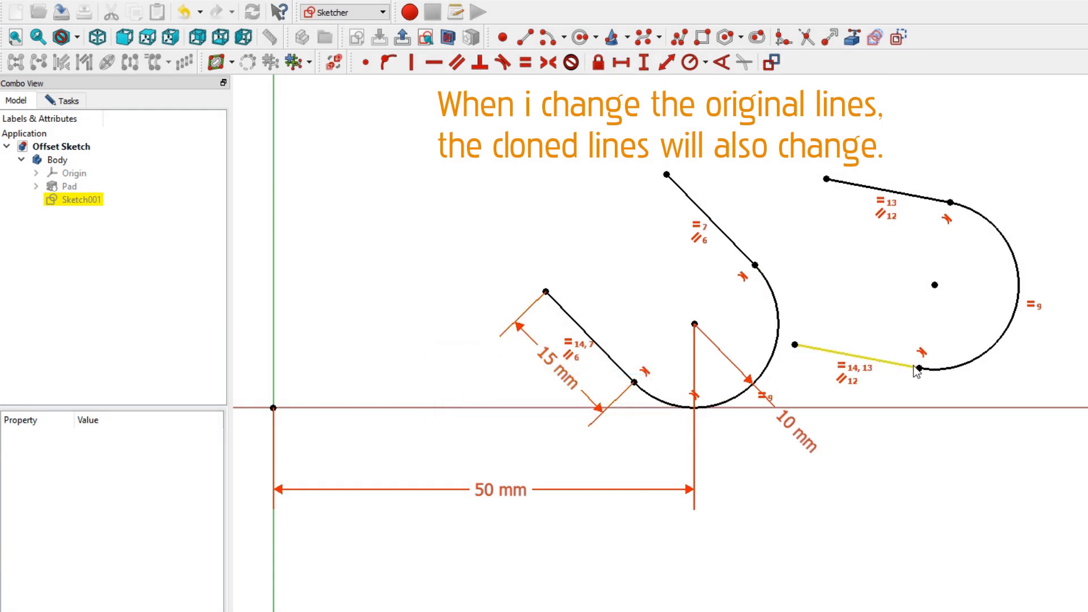
double_click(799, 435)
type("5")
key("Return")
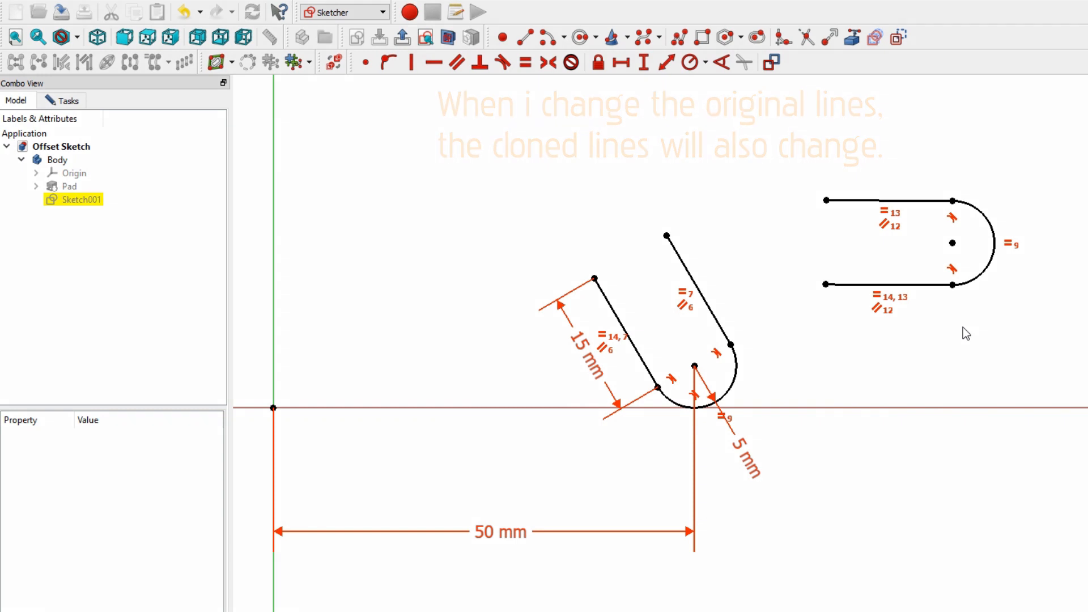
- Undo the radius and length changes, the clone's move and the clone itself
key("ctrl+z")
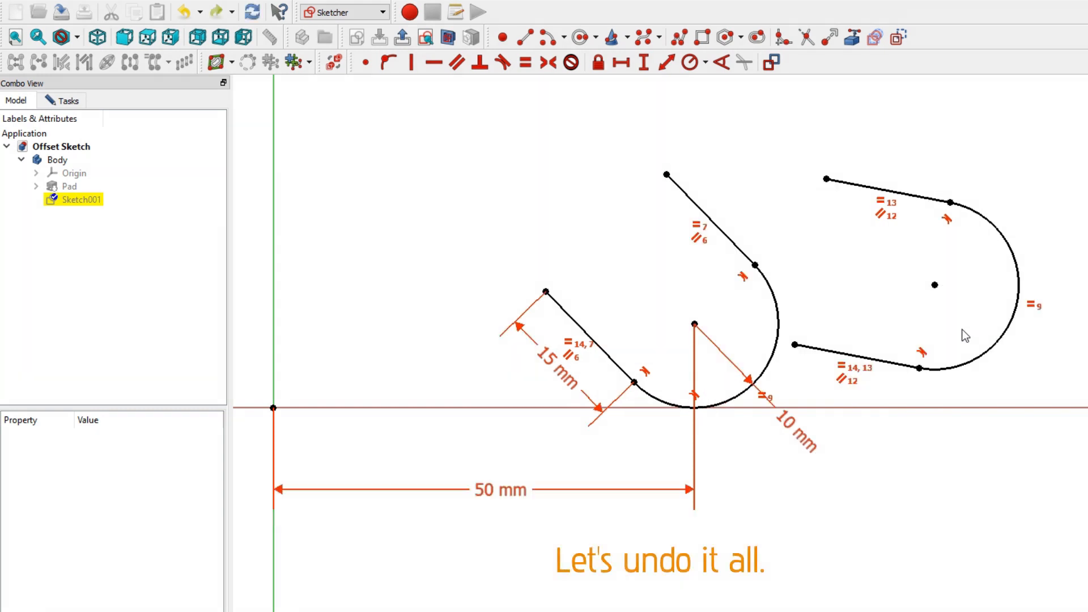
key("ctrl+z")
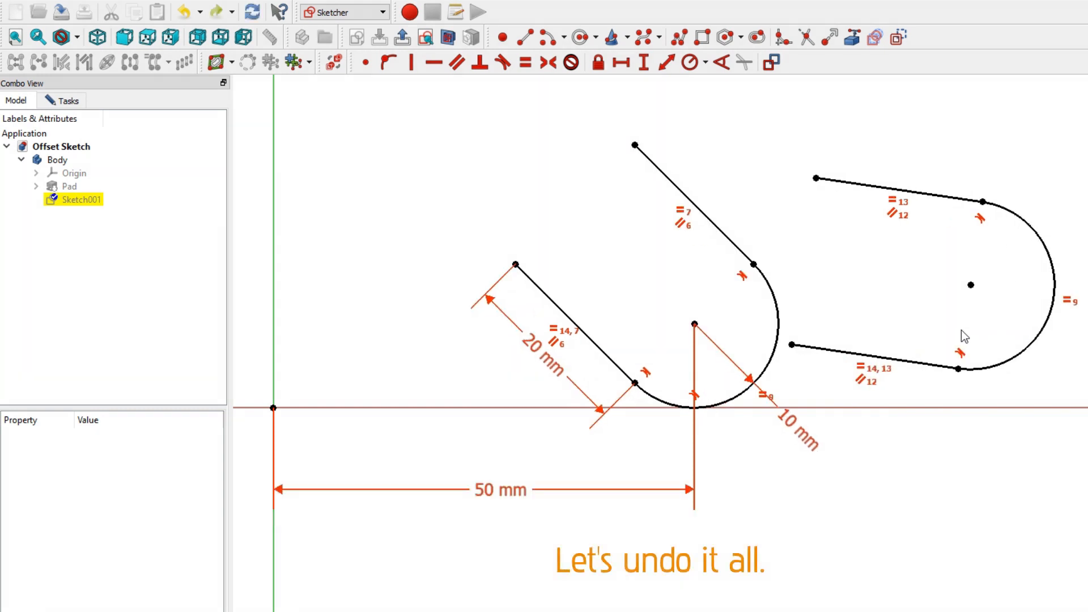
key("ctrl+z")
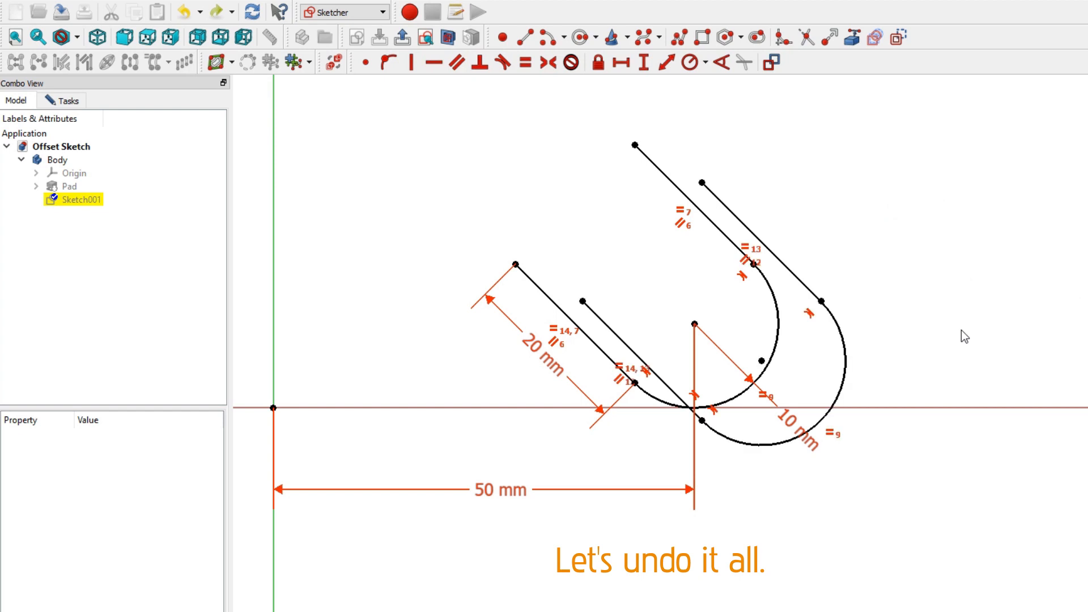
key("ctrl+z")
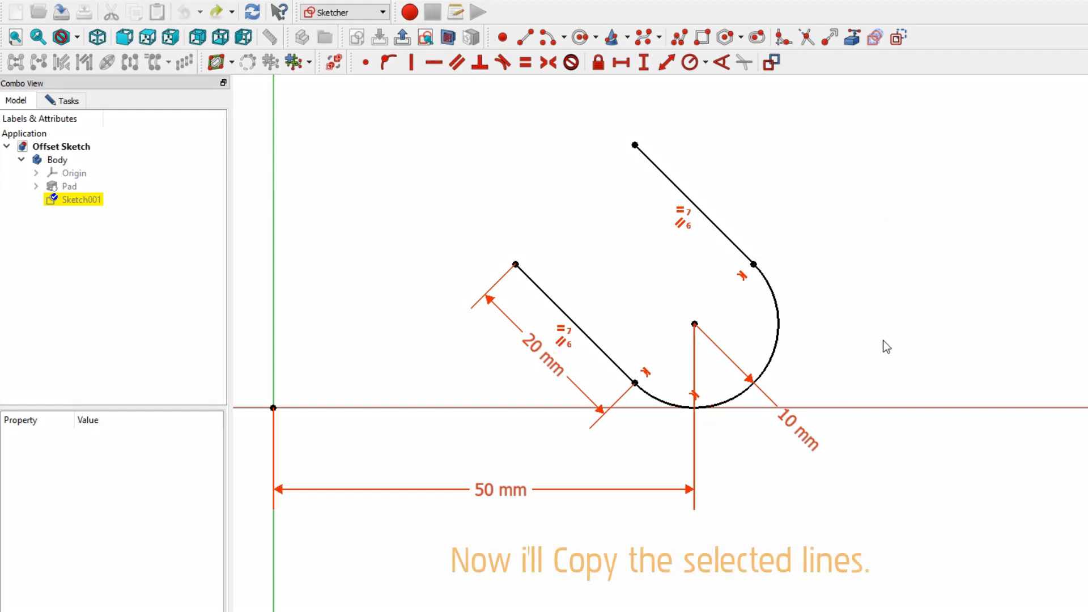
- Make an independent copy of the U-profile's arc and two lines, displaced about 15.8 mm at about 49.8°
left_click(778, 310)
left_click(742, 254)
left_click(587, 334)
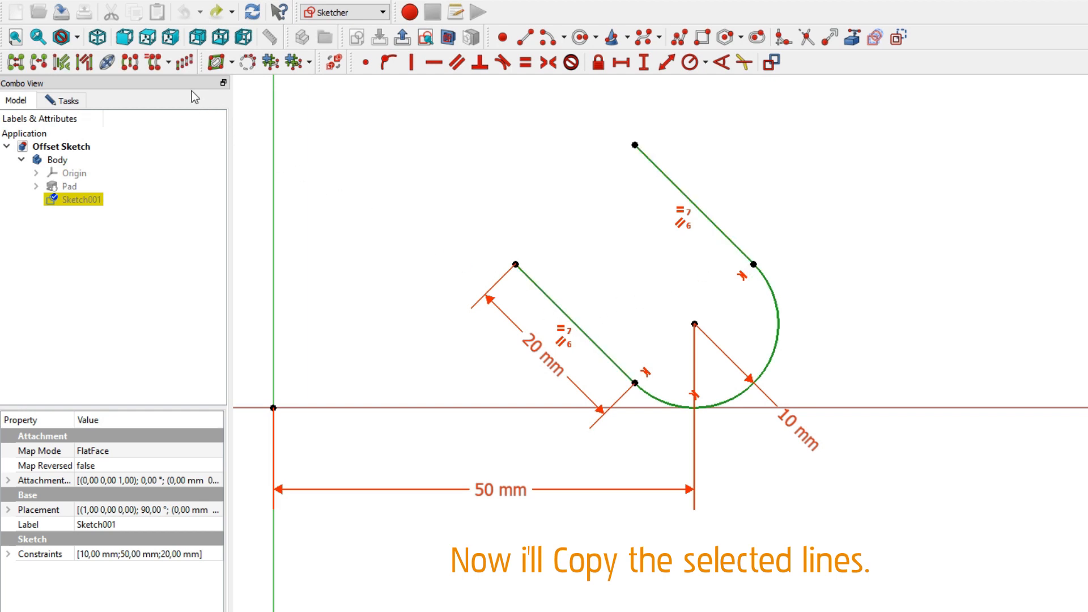
left_click(169, 63)
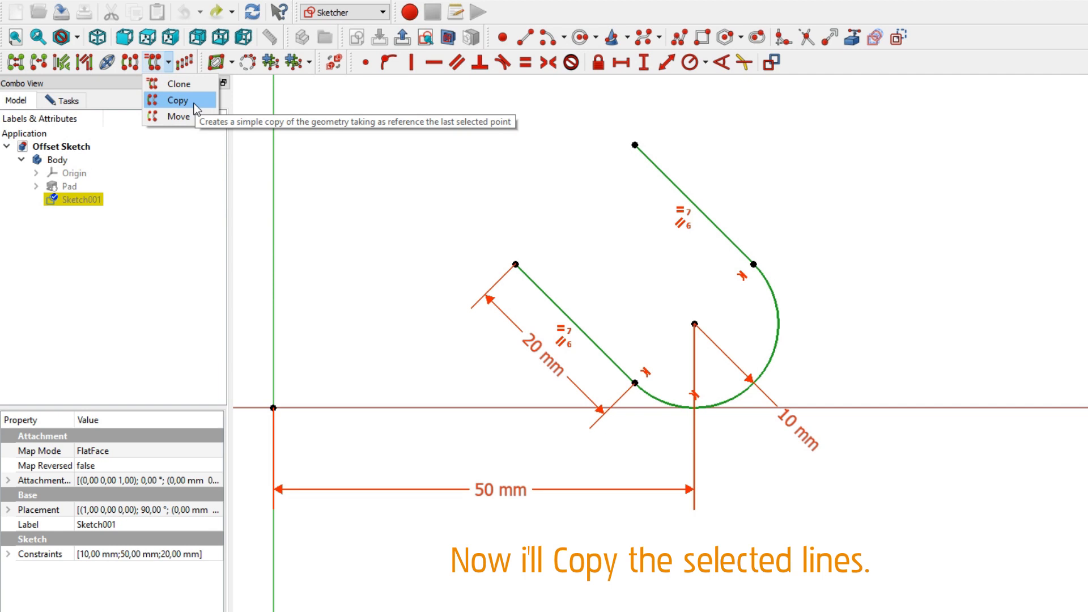
left_click(193, 103)
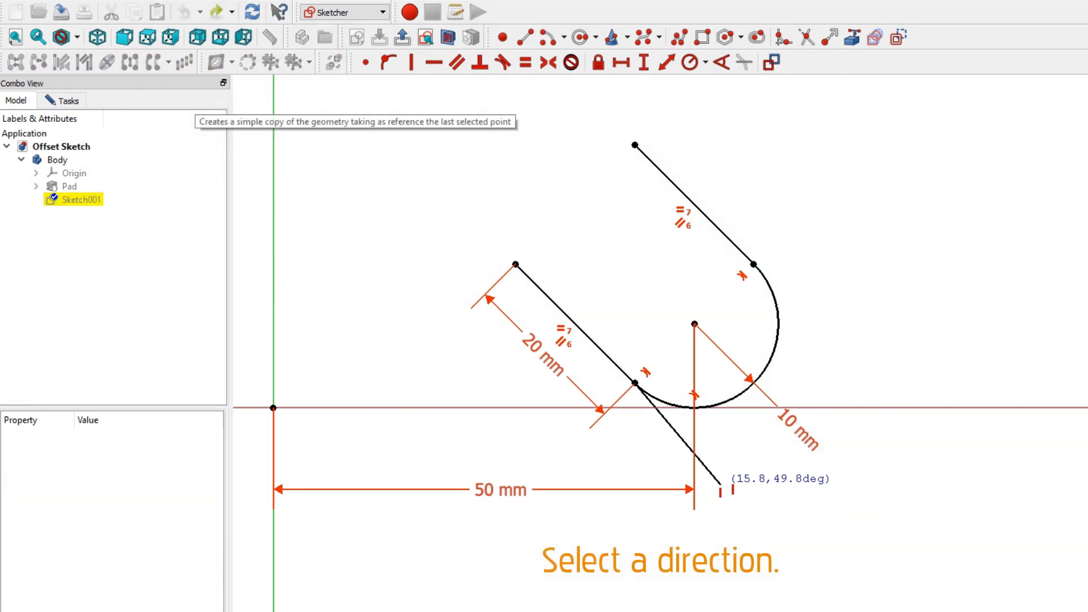
left_click(720, 484)
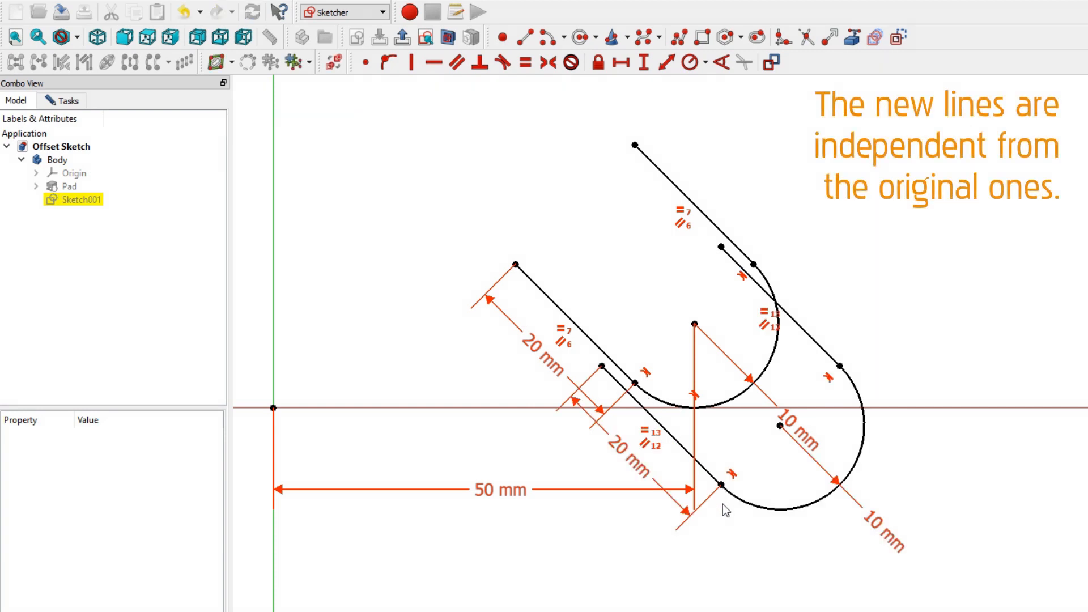
- Move the copied profile away from the original and set the copy's arc radius to 12 mm
left_click_drag(780, 427, 925, 471)
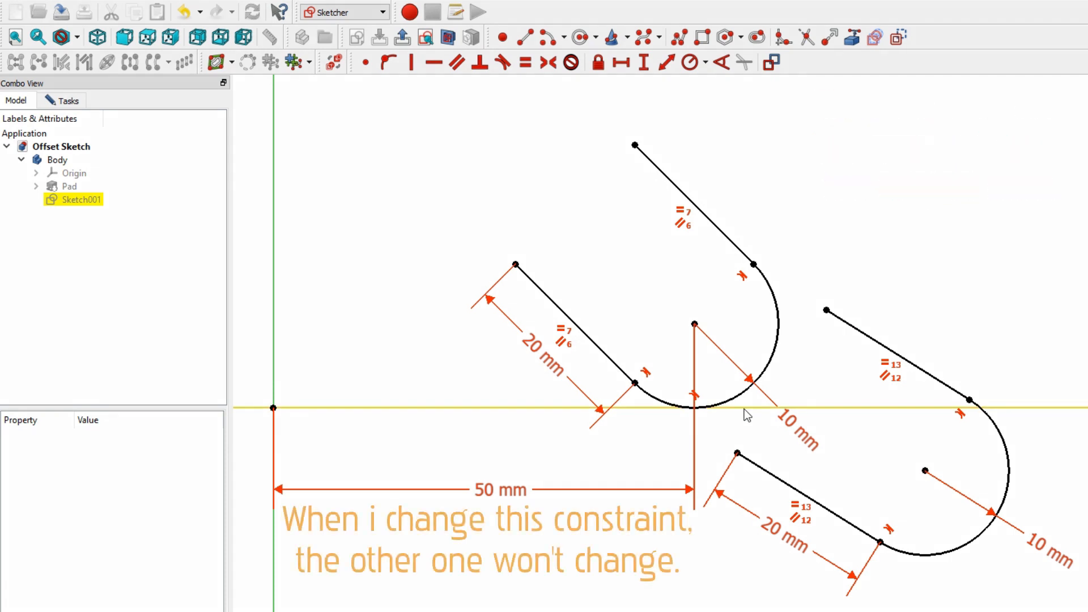
double_click(1041, 550)
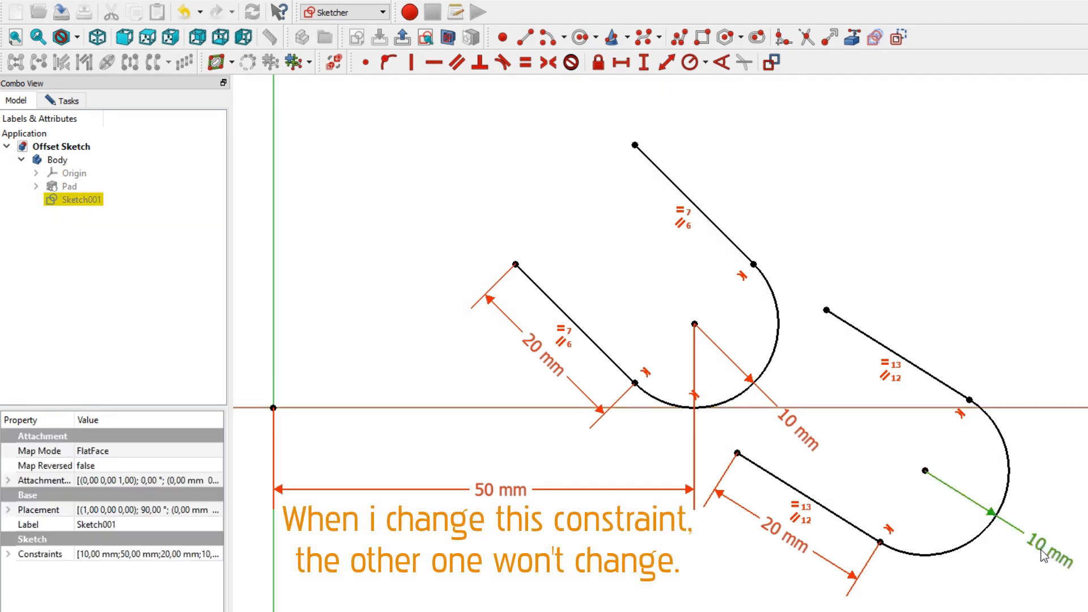
type("12")
key("Return")
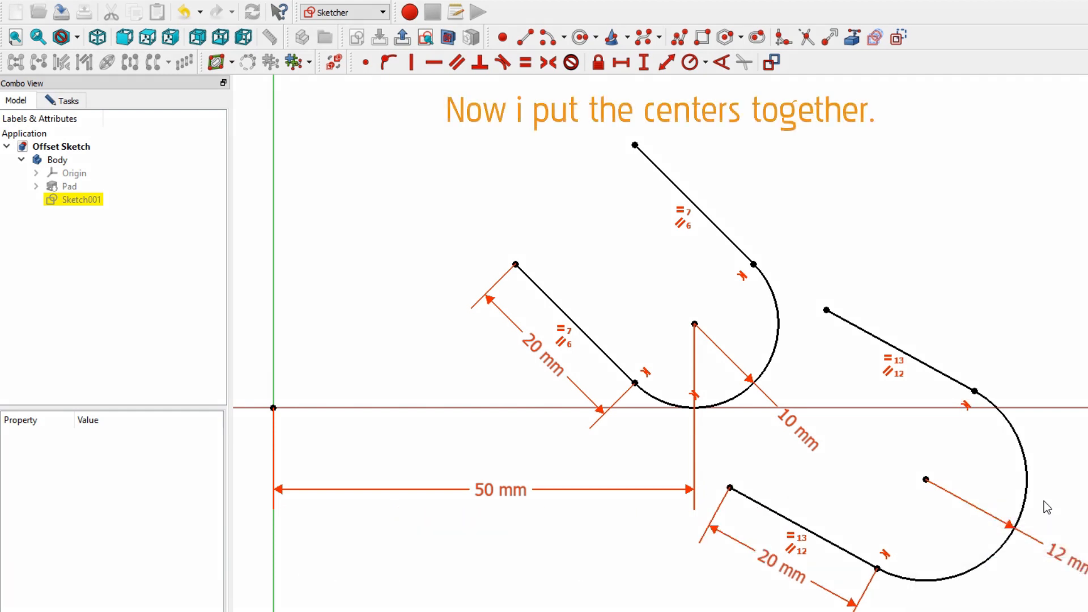
- Make the centre points of the copied and original arcs coincident
left_click(926, 480)
left_click(695, 325)
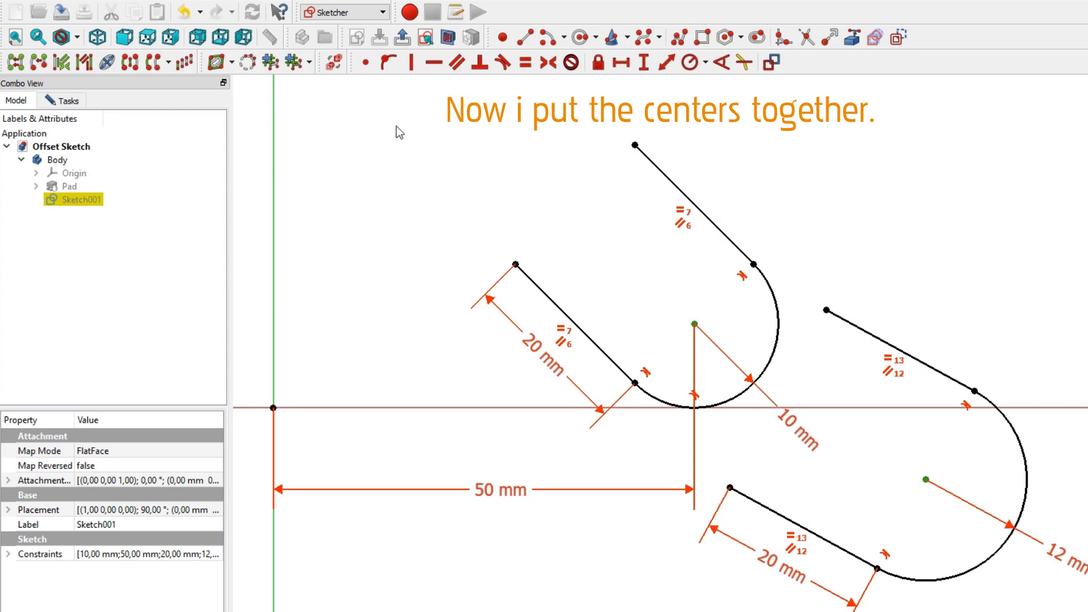
left_click(365, 63)
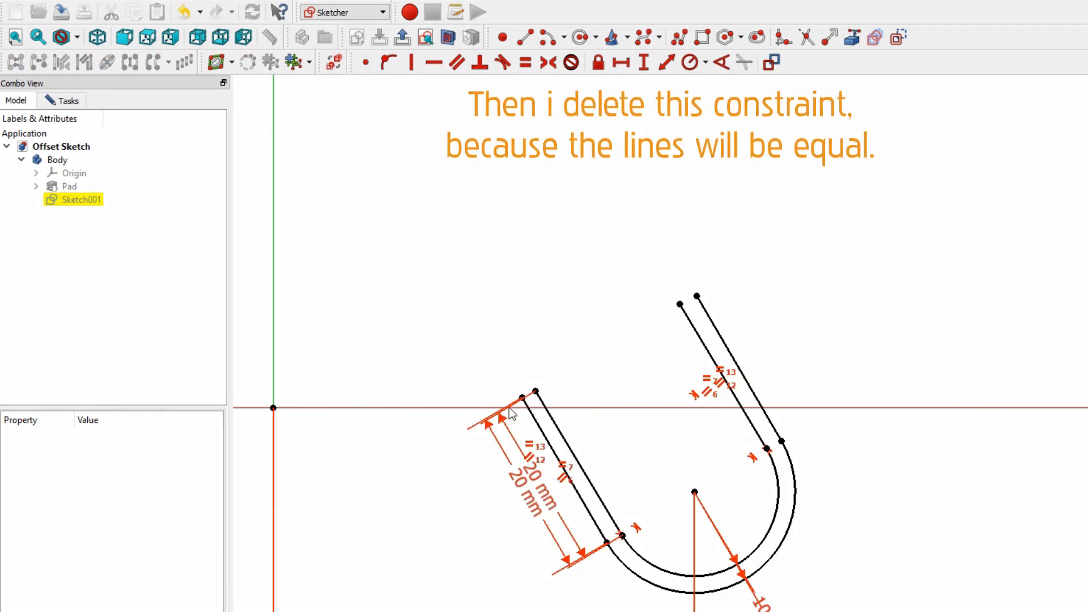
- Delete the copied profile's 20 mm length constraint and move the 10 mm radius label clear of the other radius label
left_click(533, 501)
key("Delete")
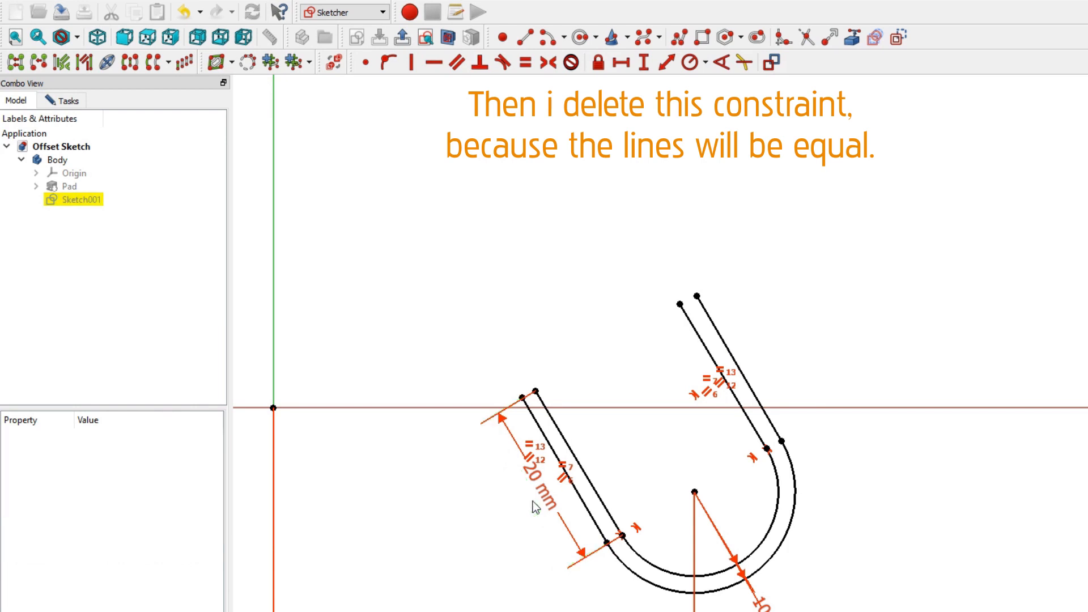
left_click_drag(770, 611, 822, 593)
- Close both open ends of the U-profile with short lines joining the inner and outer leg endpoints
scroll(544, 374, "up", 3)
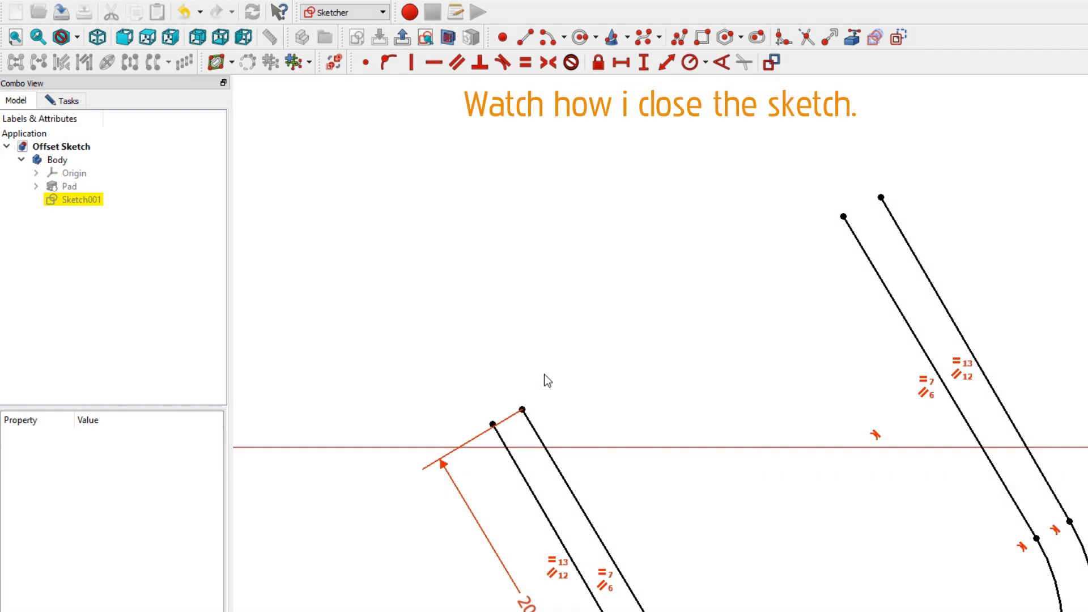
key("g")
key("l")
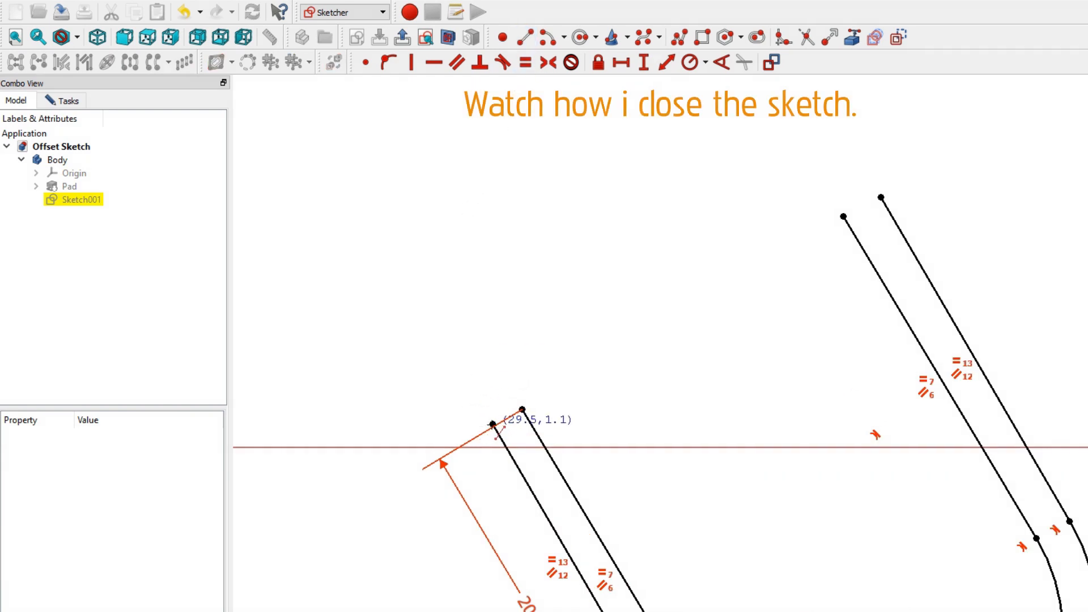
left_click(493, 424)
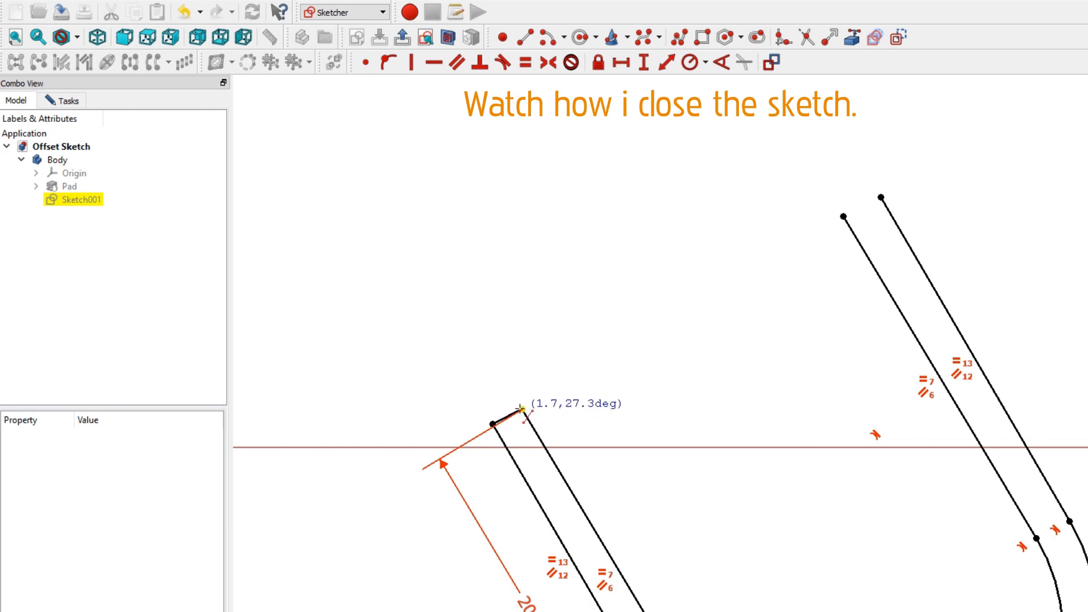
left_click(521, 409)
left_click(843, 217)
left_click(880, 197)
right_click(882, 186)
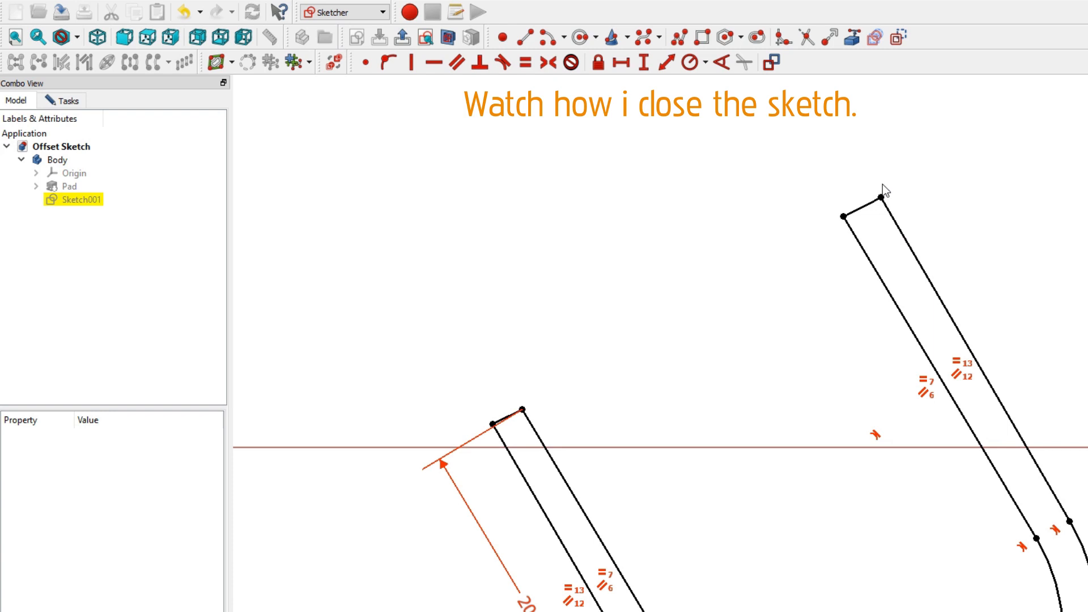
- Separate the unconnected endpoints at the upper-right leg's end and join them with a coincident constraint
scroll(881, 186, "up", 12)
left_click_drag(895, 272, 895, 245)
left_click(895, 246)
left_click(895, 271)
left_click(366, 63)
- Constrain the upper-right leg's end line perpendicular to the outer leg line
scroll(503, 197, "down", 8)
mouse_move(503, 197)
middle_mouse_down()
mouse_move(517, 211)
mouse_move(619, 206)
middle_mouse_up()
left_click(631, 201)
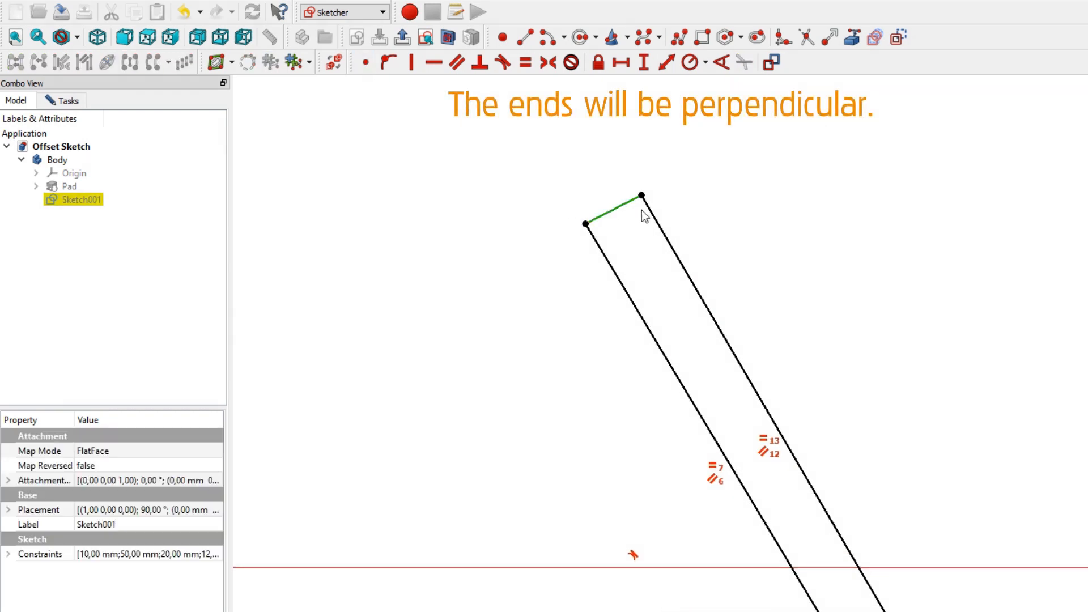
left_click(650, 211)
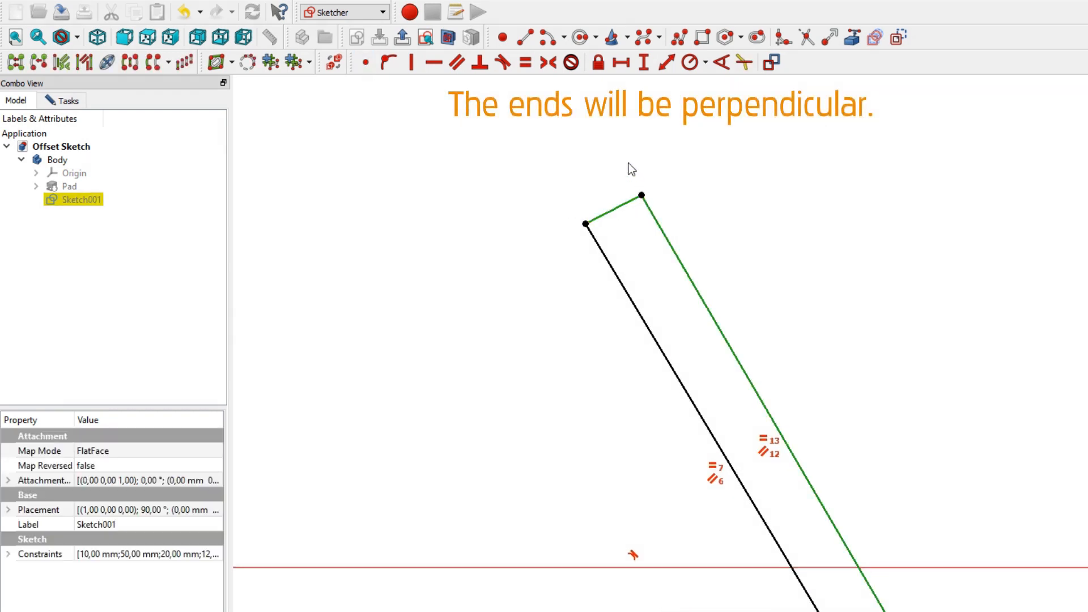
left_click(479, 62)
- Constrain the left leg's end line perpendicular to the inner leg line
scroll(605, 287, "down", 3)
middle_click_drag(605, 287, 840, 292)
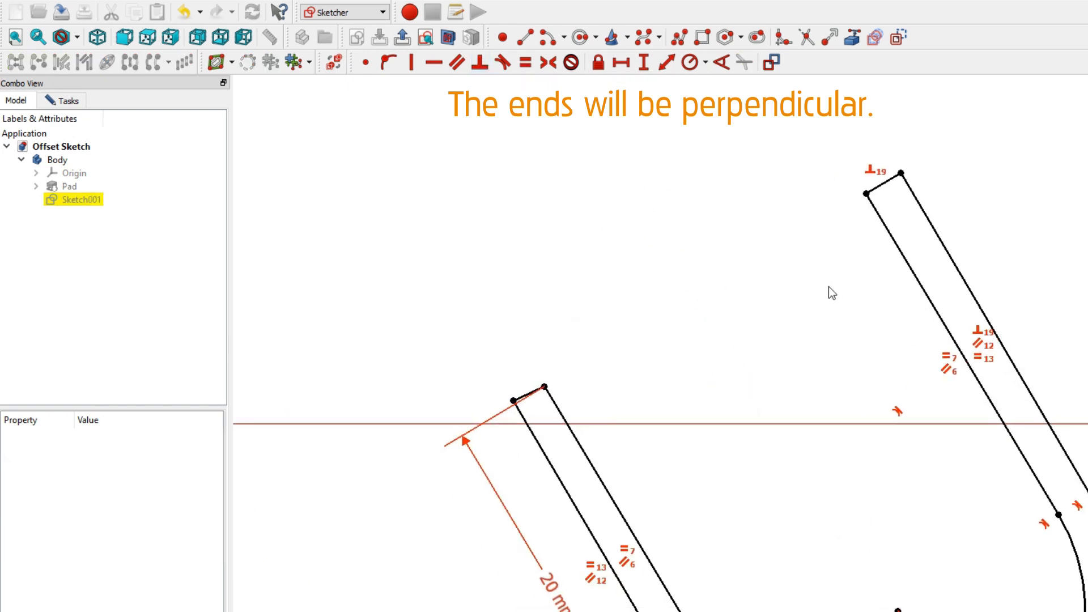
left_click(527, 394)
left_click(551, 400)
left_click(484, 66)
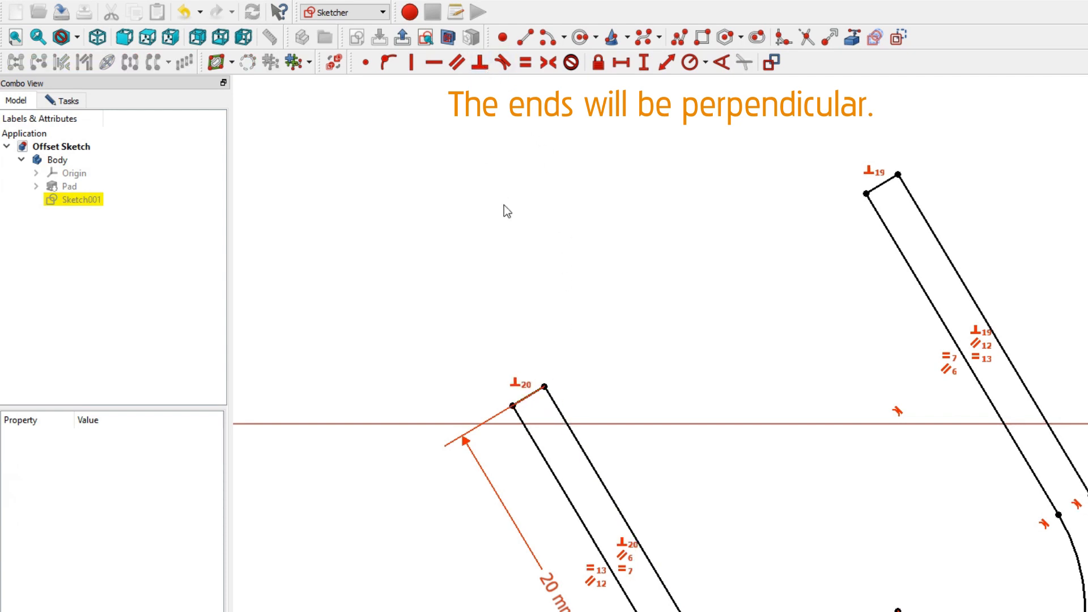
scroll(518, 225, "down", 2)
scroll(518, 226, "down", 2)
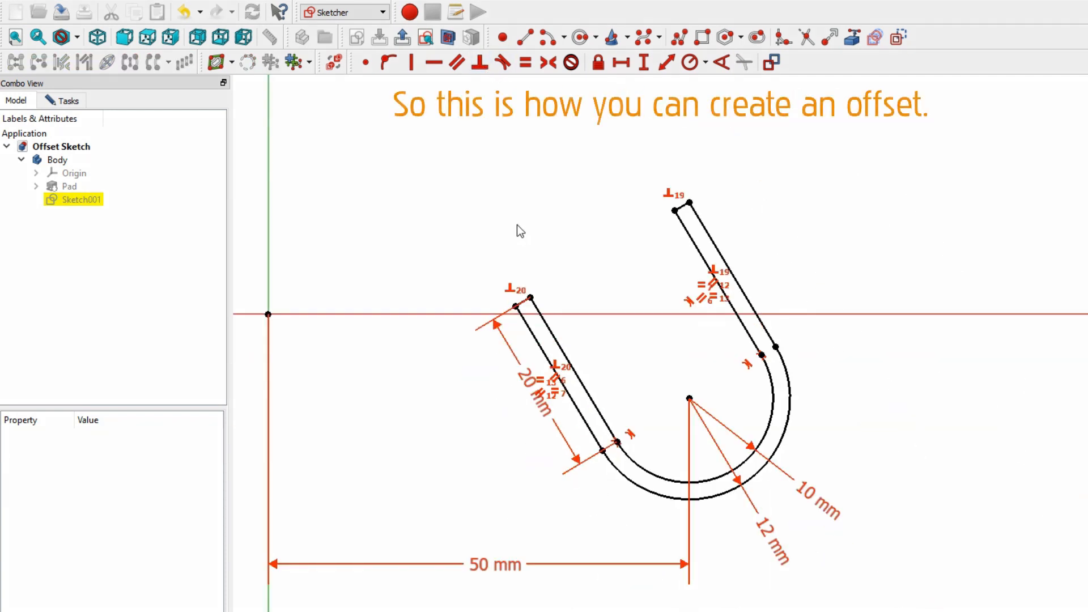
middle_click_drag(520, 229, 568, 287)
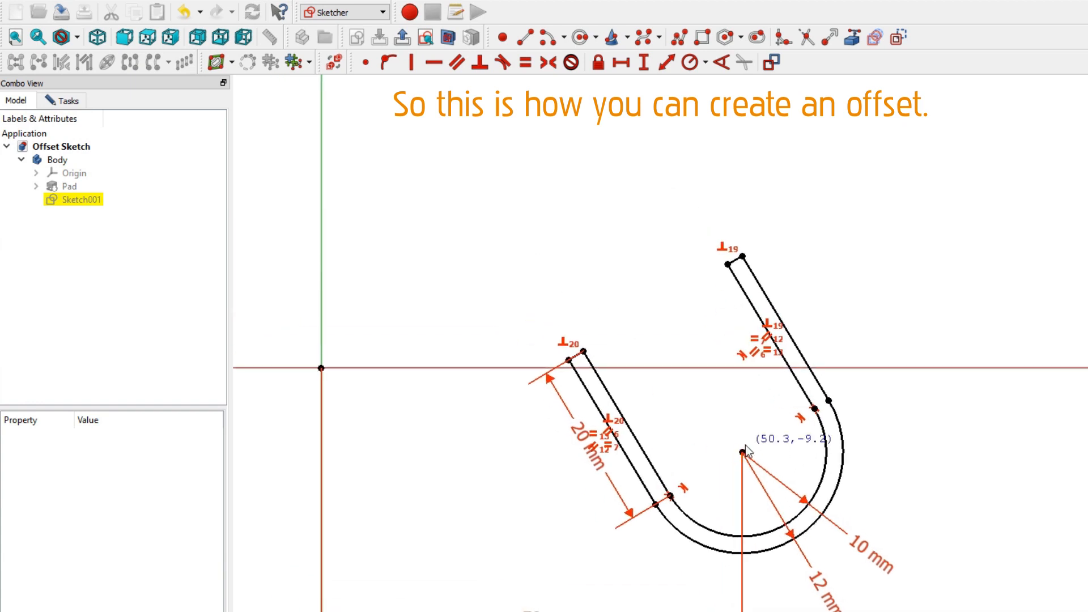
mouse_move(742, 258)
left_mouse_down()
mouse_move(721, 226)
mouse_move(622, 229)
mouse_move(587, 262)
mouse_move(658, 235)
mouse_move(729, 251)
left_mouse_up()
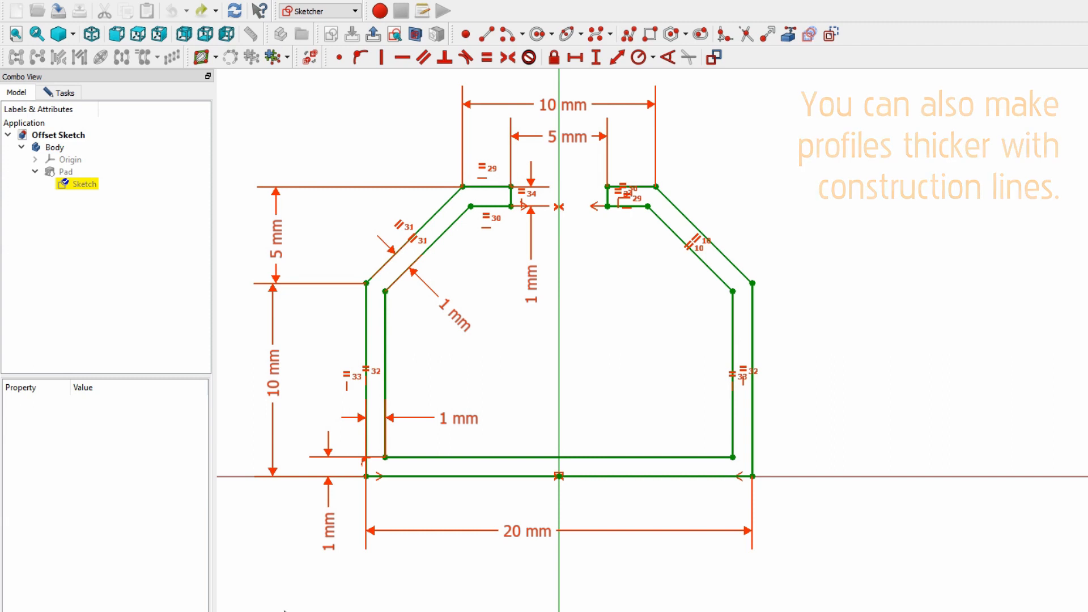
- Delete the four 1 mm thickness dimensions between the inner and outer contours of the profile
left_click(335, 533)
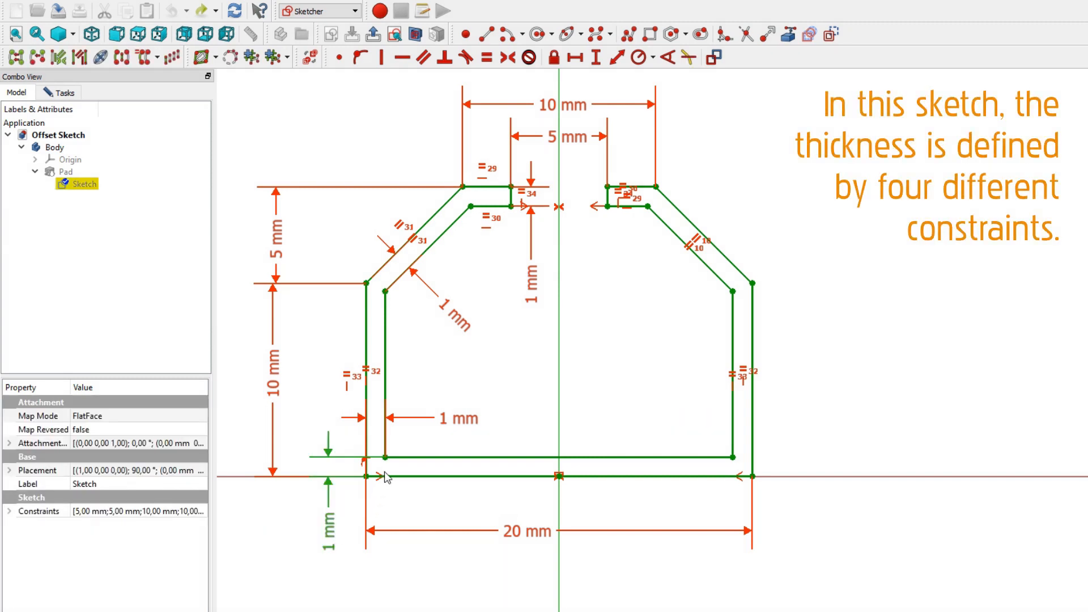
left_click(445, 406)
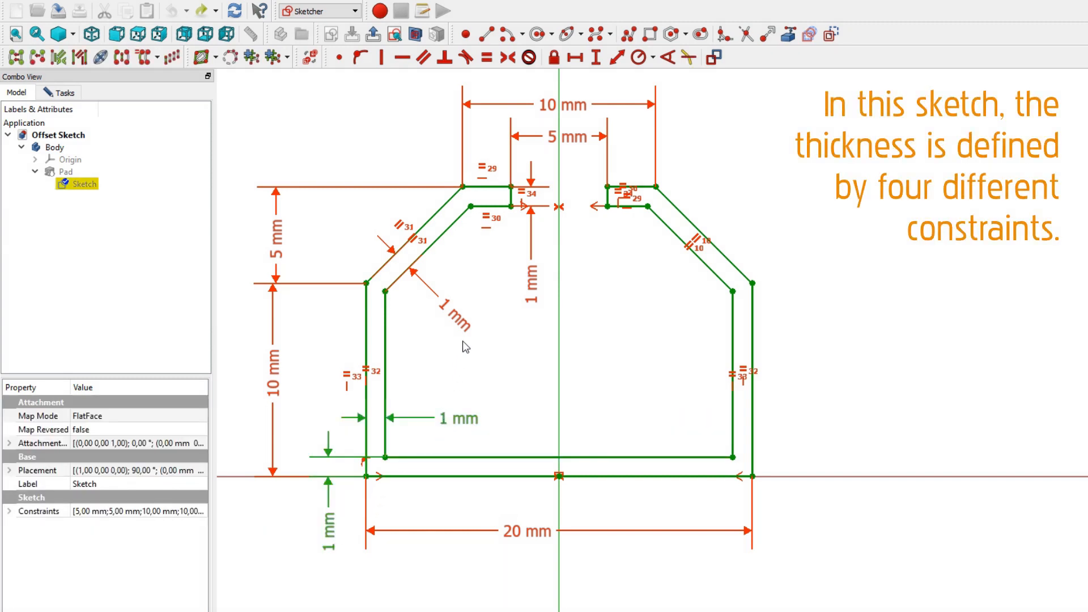
left_click(455, 316)
left_click(533, 286)
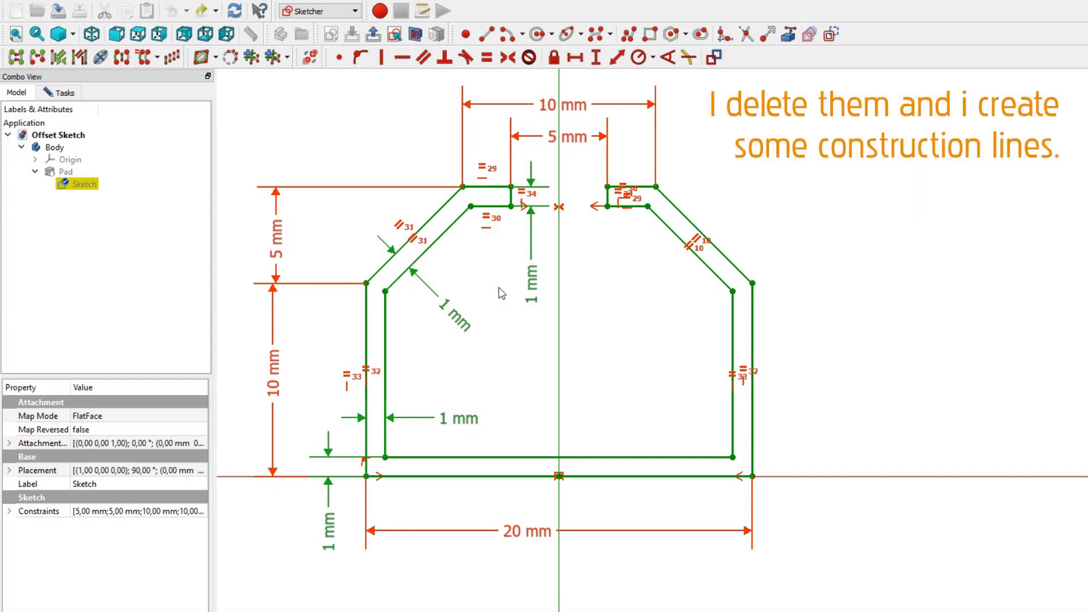
key("Delete")
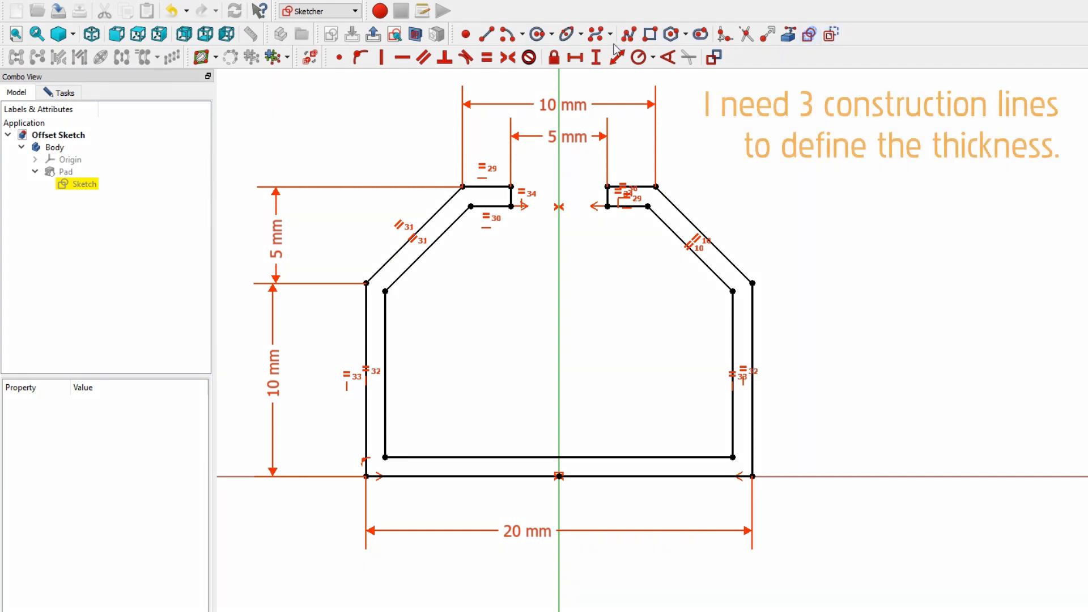
- Draw vertical and horizontal construction lines from the inner contour's lower-left corner to the outer bottom and left edges
left_click(486, 35)
scroll(379, 493, "up", 6)
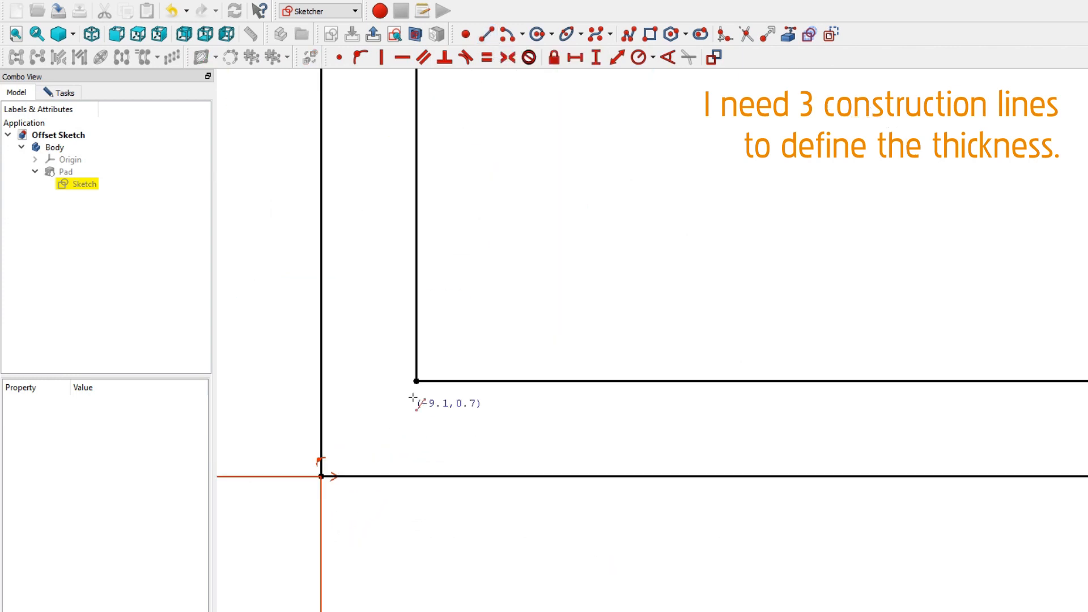
left_click(417, 381)
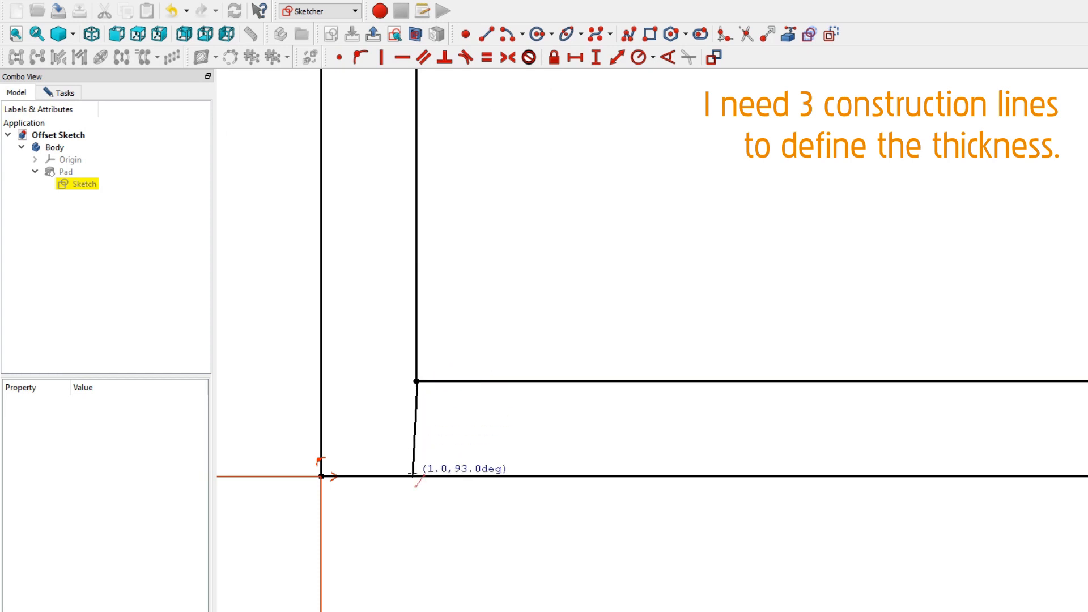
left_click(417, 476)
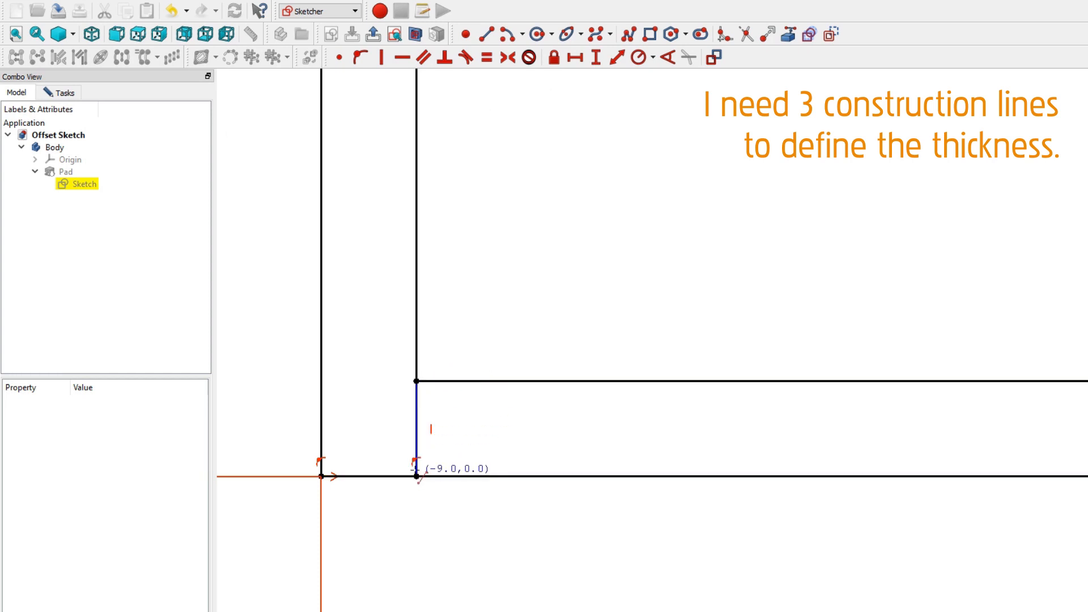
left_click(418, 379)
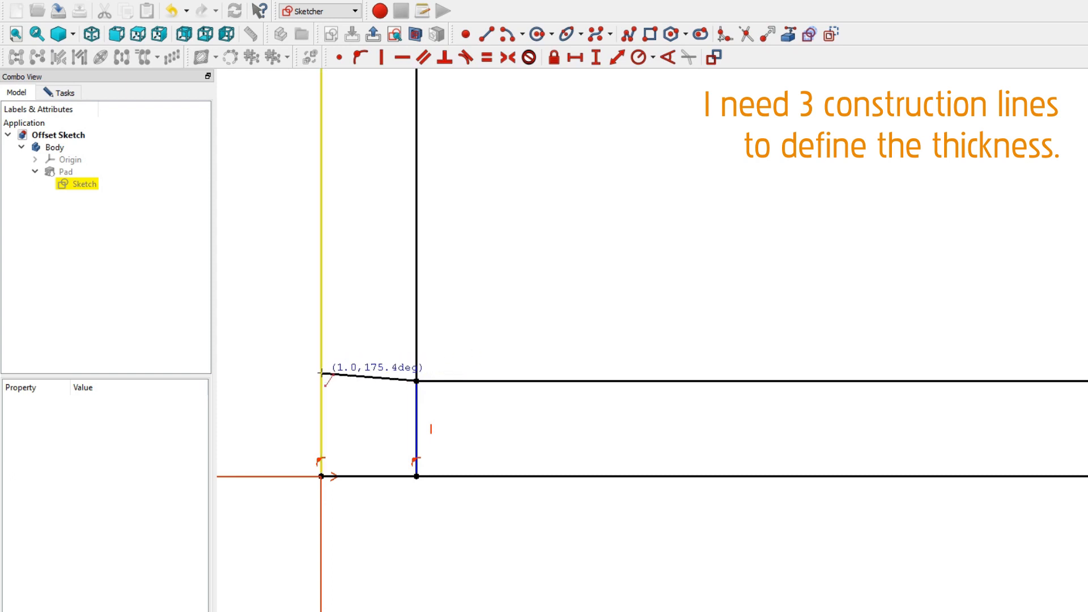
left_click(320, 379)
- Draw a construction line from the lower end of the left inner sloped edge to the outer sloped edge
scroll(357, 406, "down", 4)
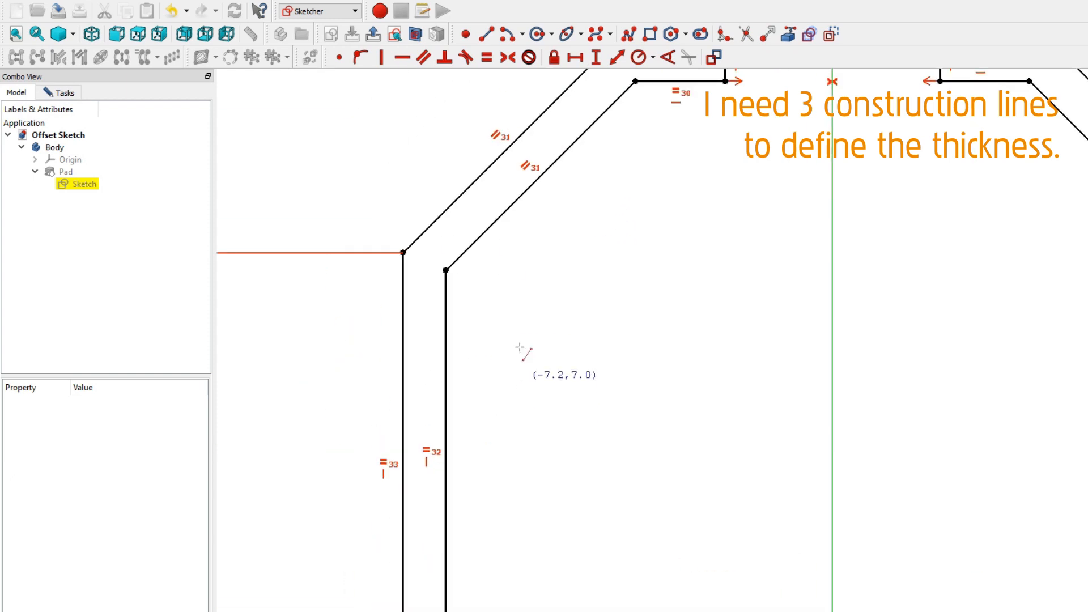
scroll(519, 346, "down", 5)
scroll(482, 332, "up", 10)
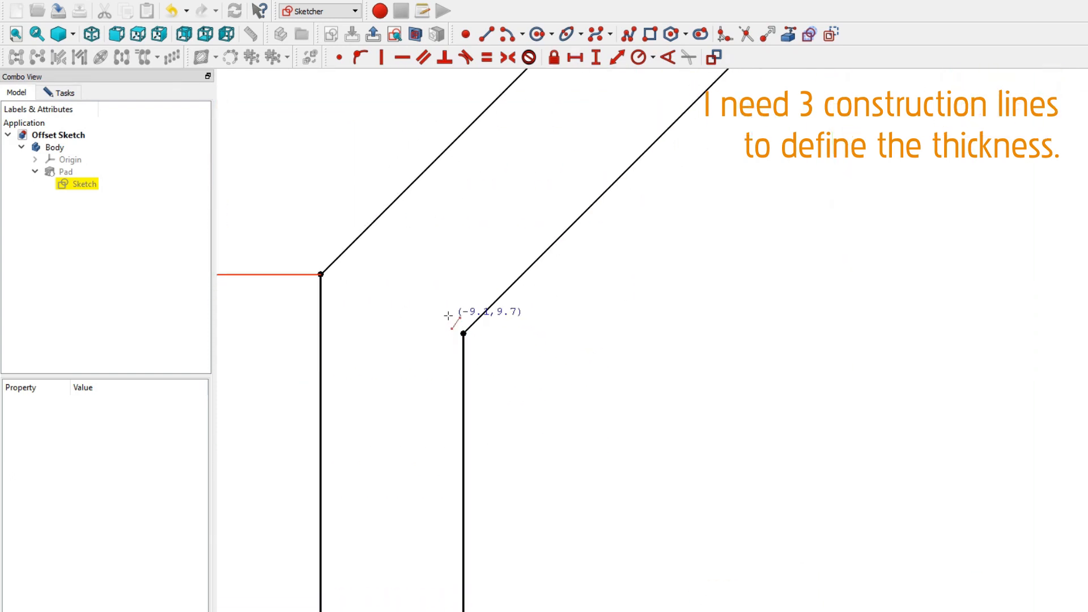
left_click(460, 330)
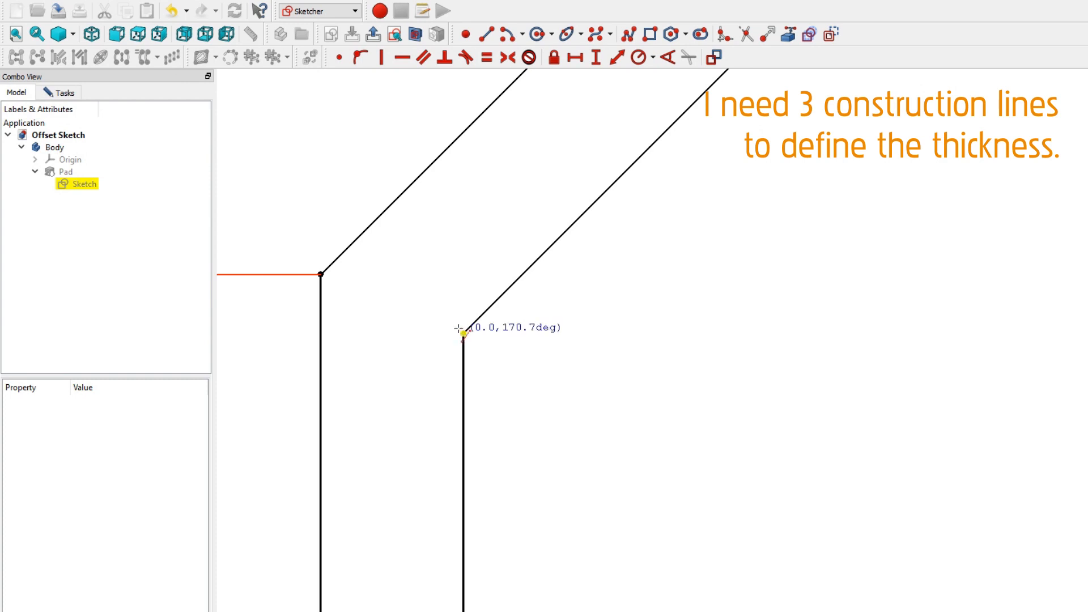
left_click(359, 236)
right_click(429, 292)
- Constrain the sloped corner's construction line perpendicular to the left inner sloped edge
left_click(435, 306)
left_click(480, 316)
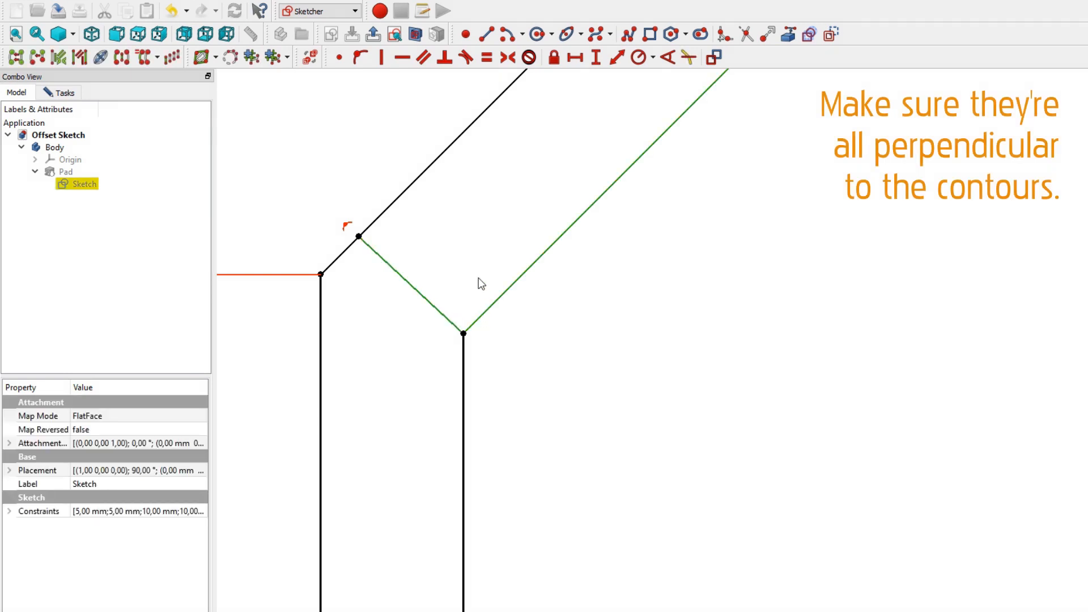
left_click(444, 58)
- Make the left opening's short end edge and the three construction lines equal in length
scroll(511, 232, "down", 5)
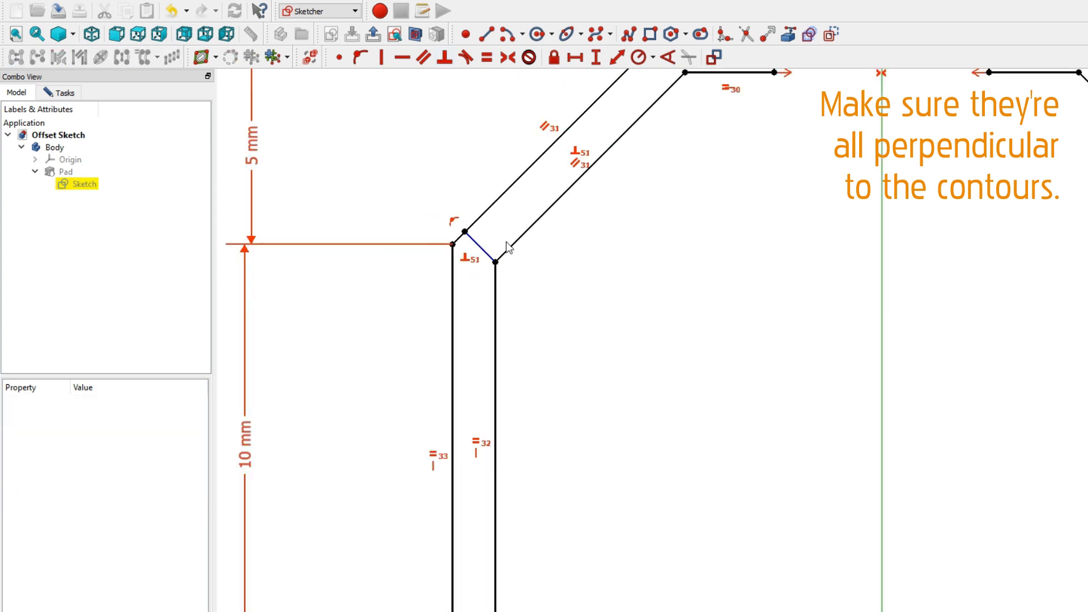
scroll(575, 475, "down", 3)
mouse_move(575, 461)
middle_mouse_down()
mouse_move(508, 452)
mouse_move(459, 406)
middle_mouse_up()
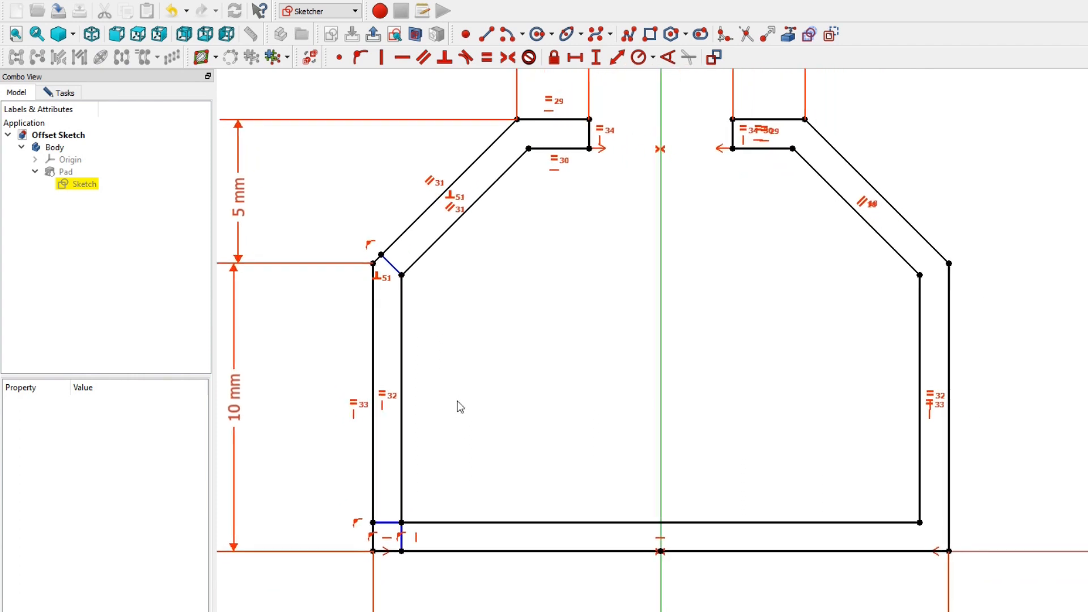
left_click(590, 140)
left_click(395, 268)
left_click(387, 522)
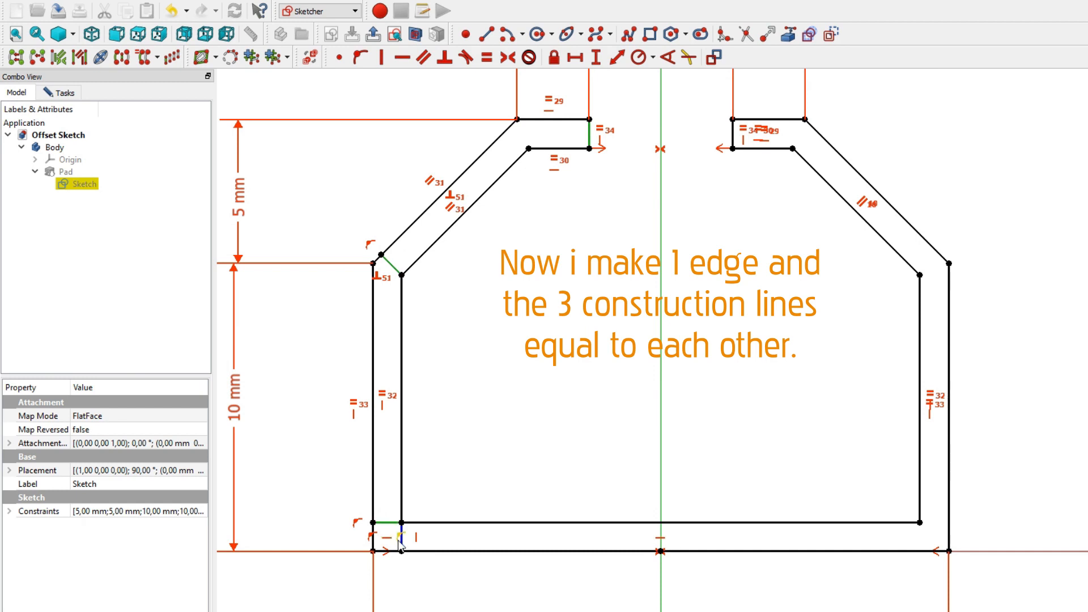
left_click(401, 543)
left_click(486, 59)
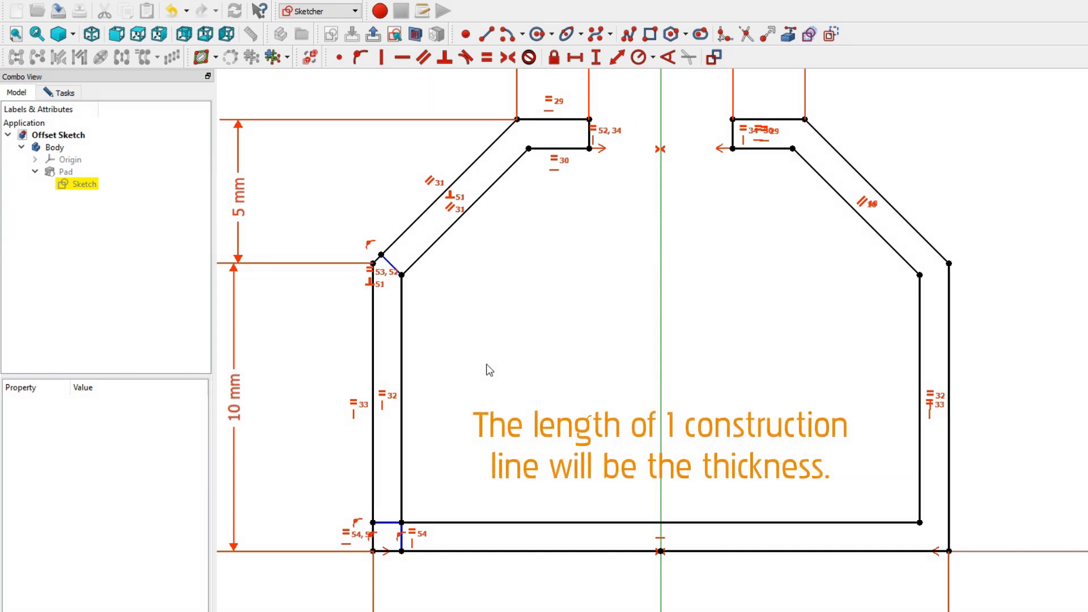
- Dimension the horizontal construction line at the lower-left corner to 1 mm and place its label inside the profile
left_click(392, 522)
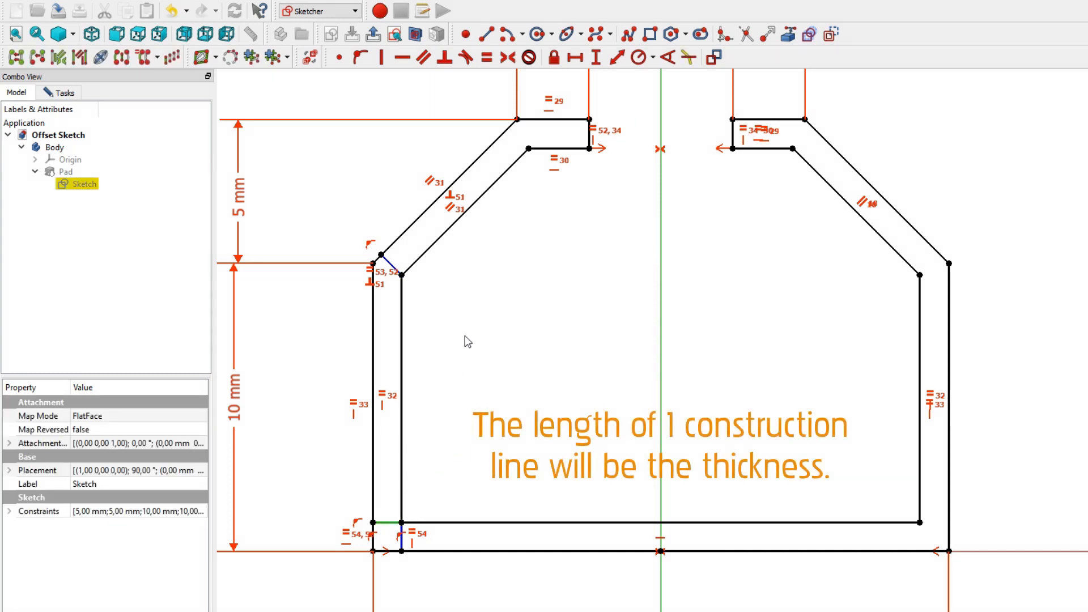
left_click(574, 59)
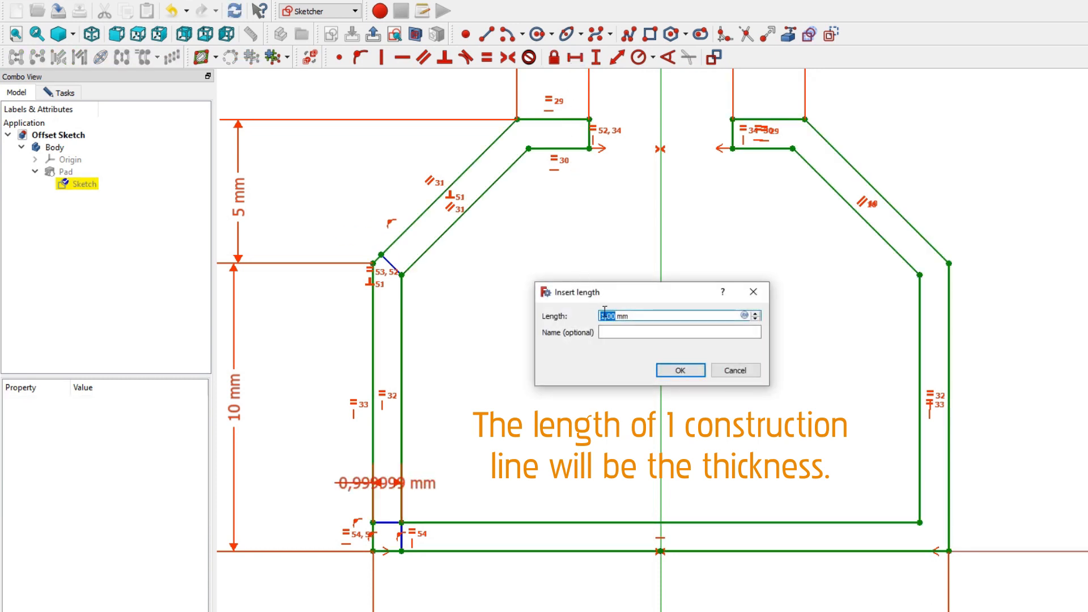
left_click(672, 370)
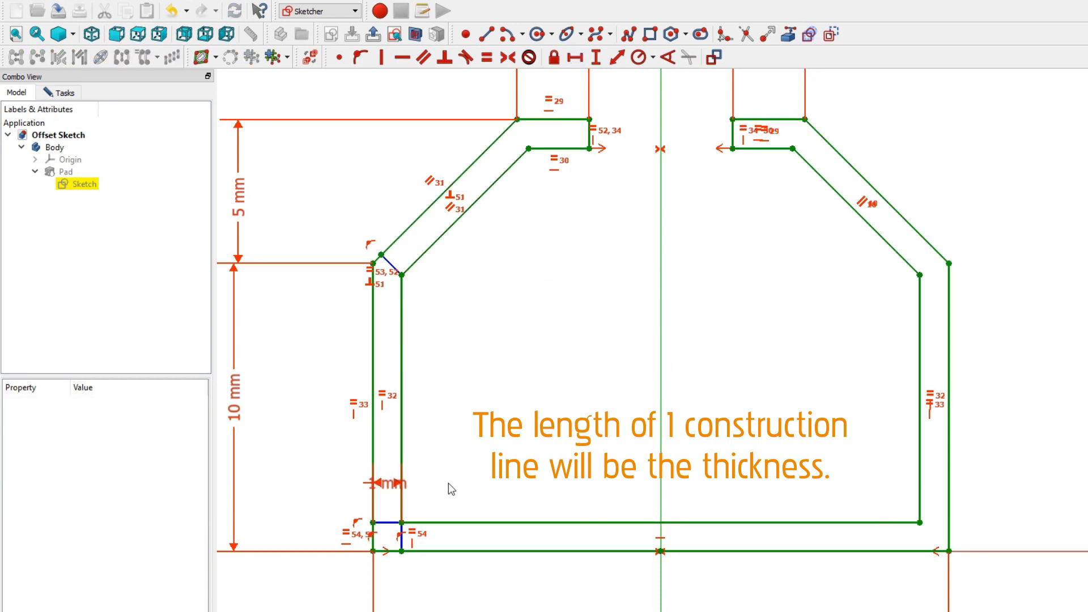
left_click_drag(391, 483, 492, 454)
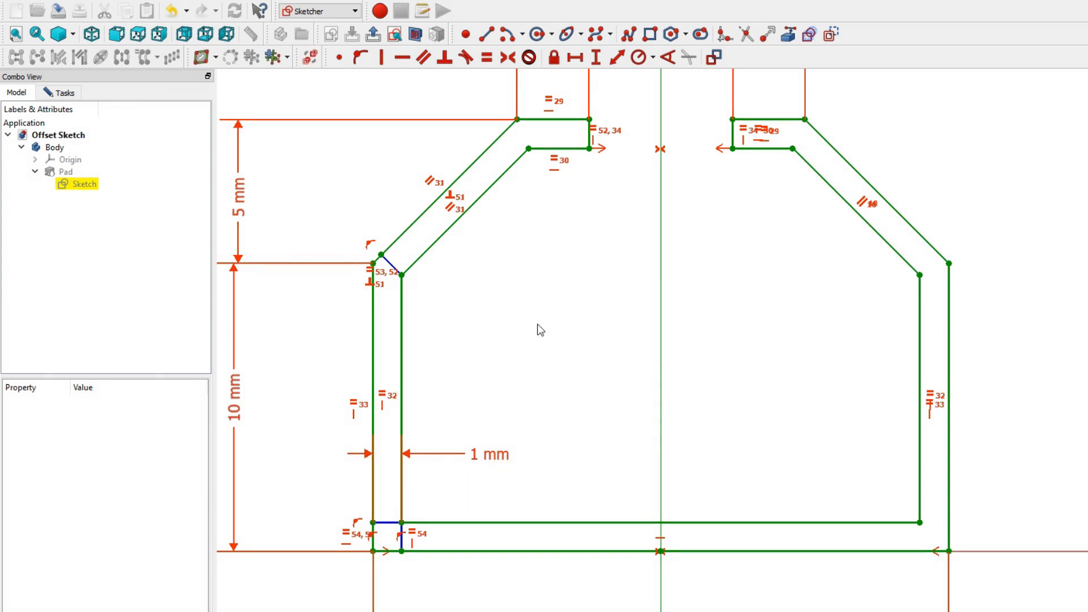
- Set the profile's thickness dimension on the horizontal construction line to 1,5 mm
scroll(537, 324, "down", 3)
middle_click_drag(536, 324, 468, 345)
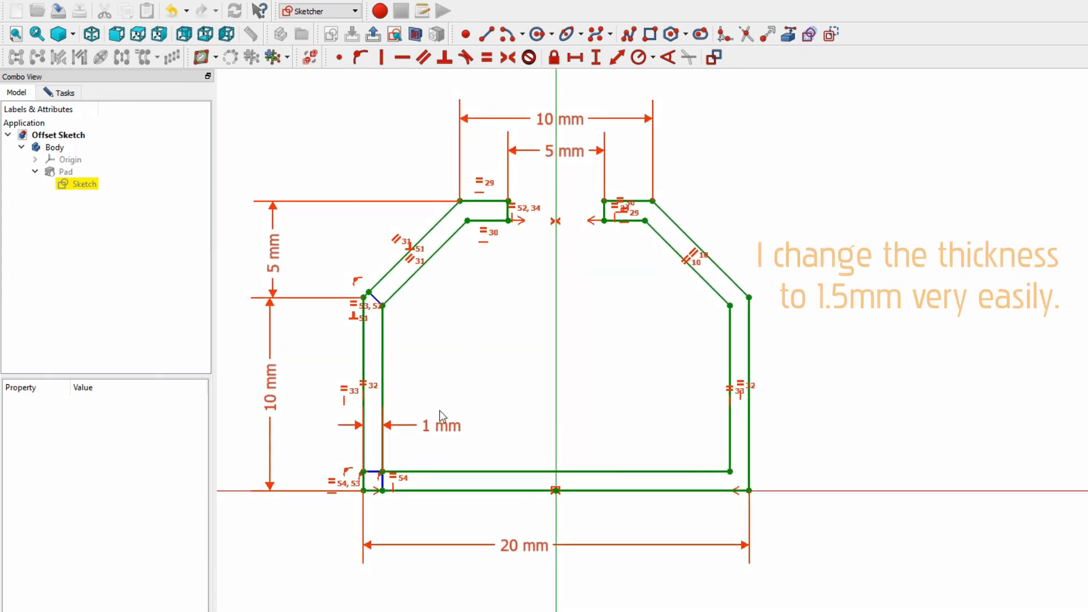
double_click(436, 433)
type("1,5")
key("Return")
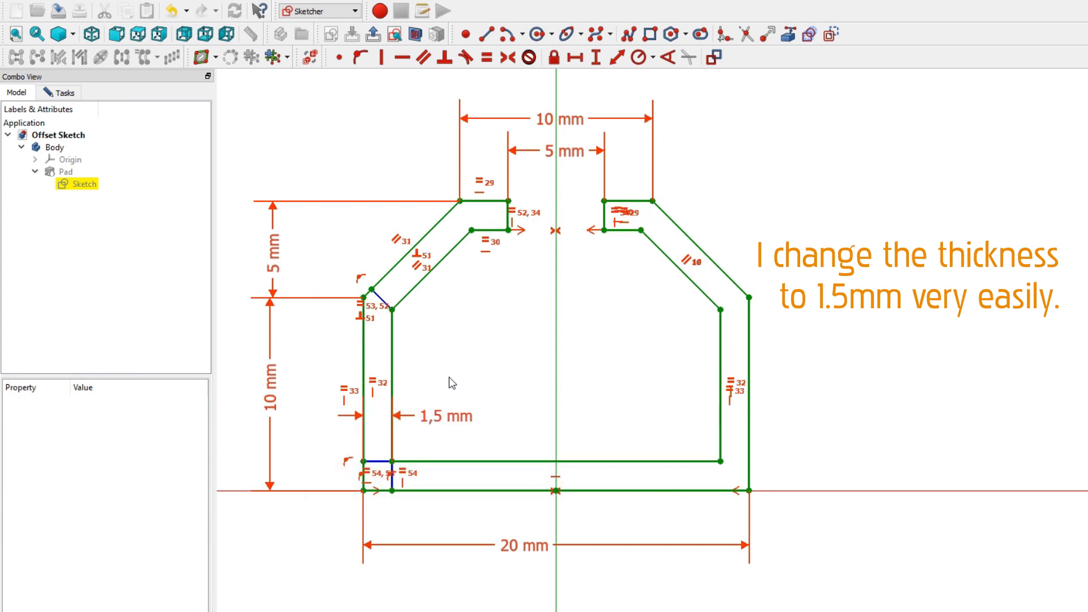